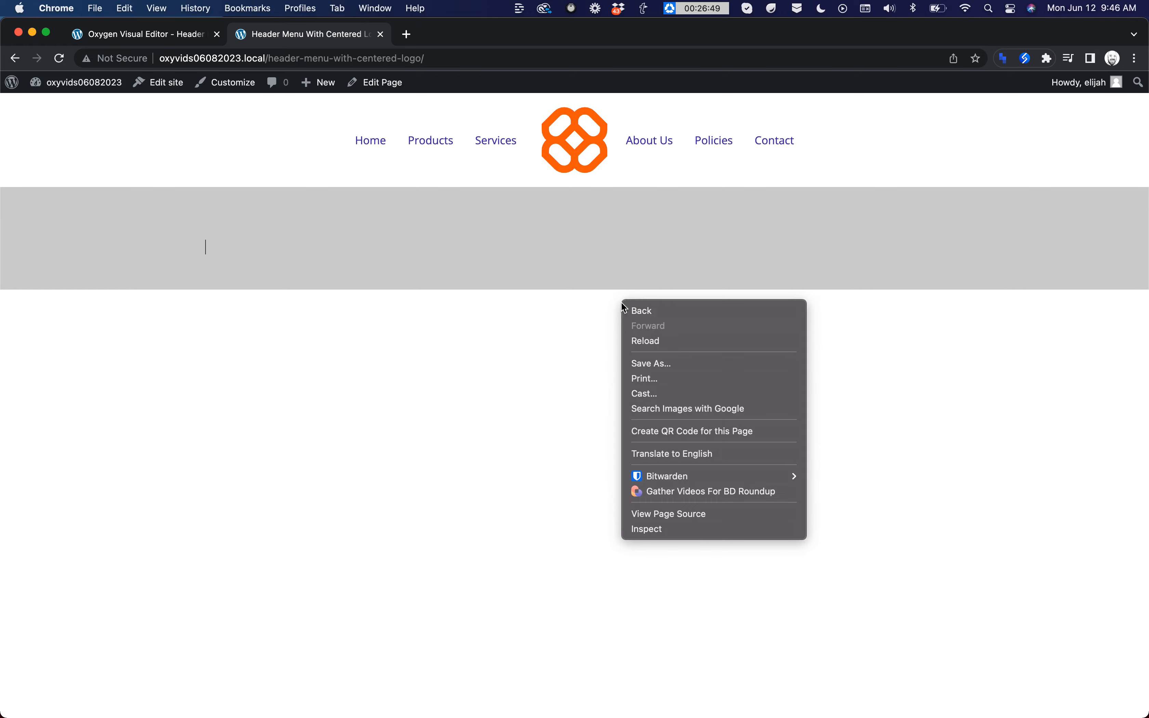
Step: Inspect the finished header page at a mobile width of 439 px, check its mobile menu, and close that page
click(662, 525)
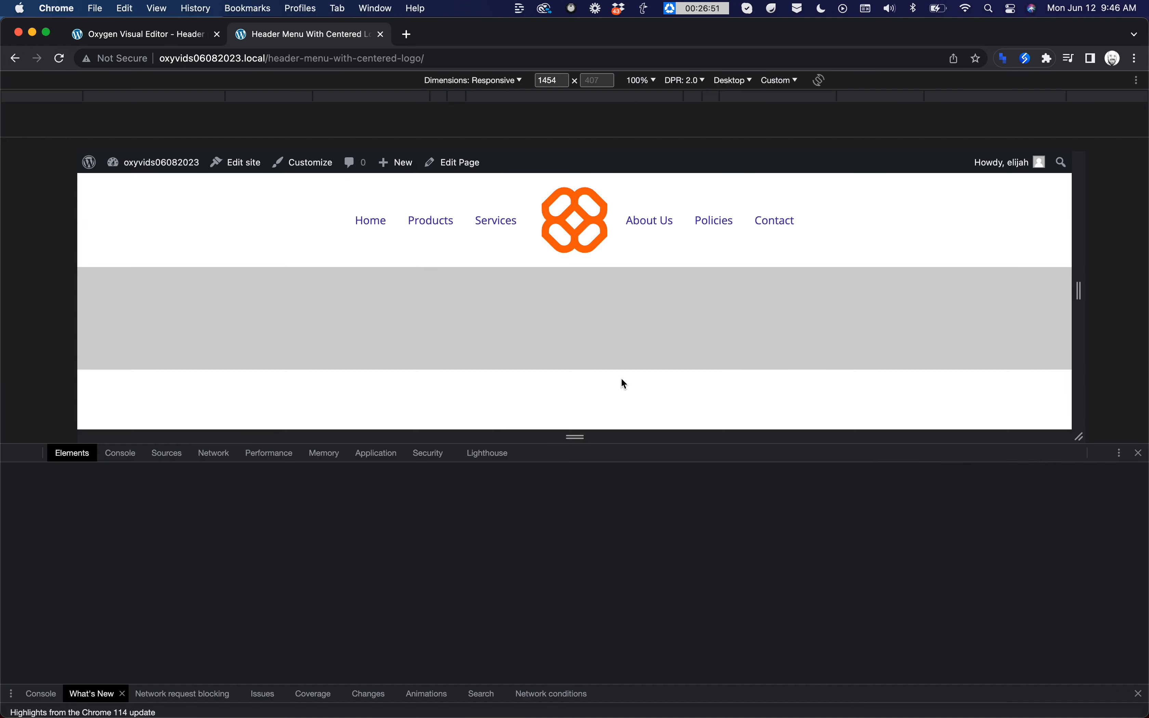
drag(982, 528, 981, 590)
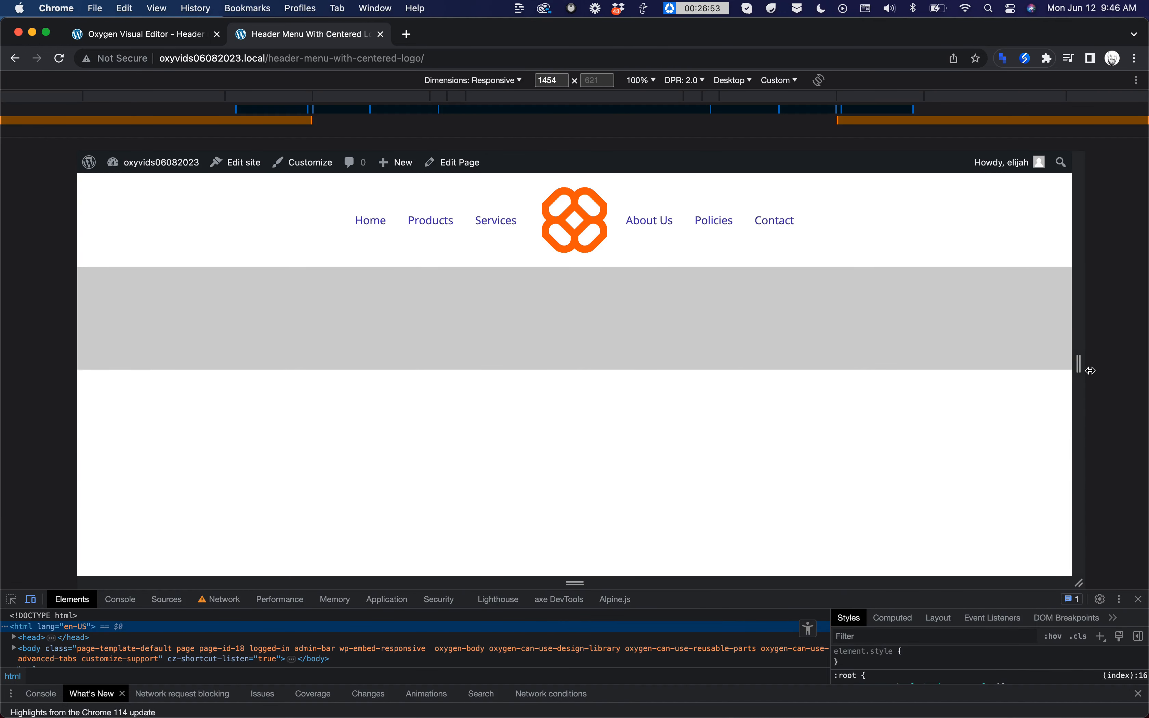
drag(1079, 364, 731, 365)
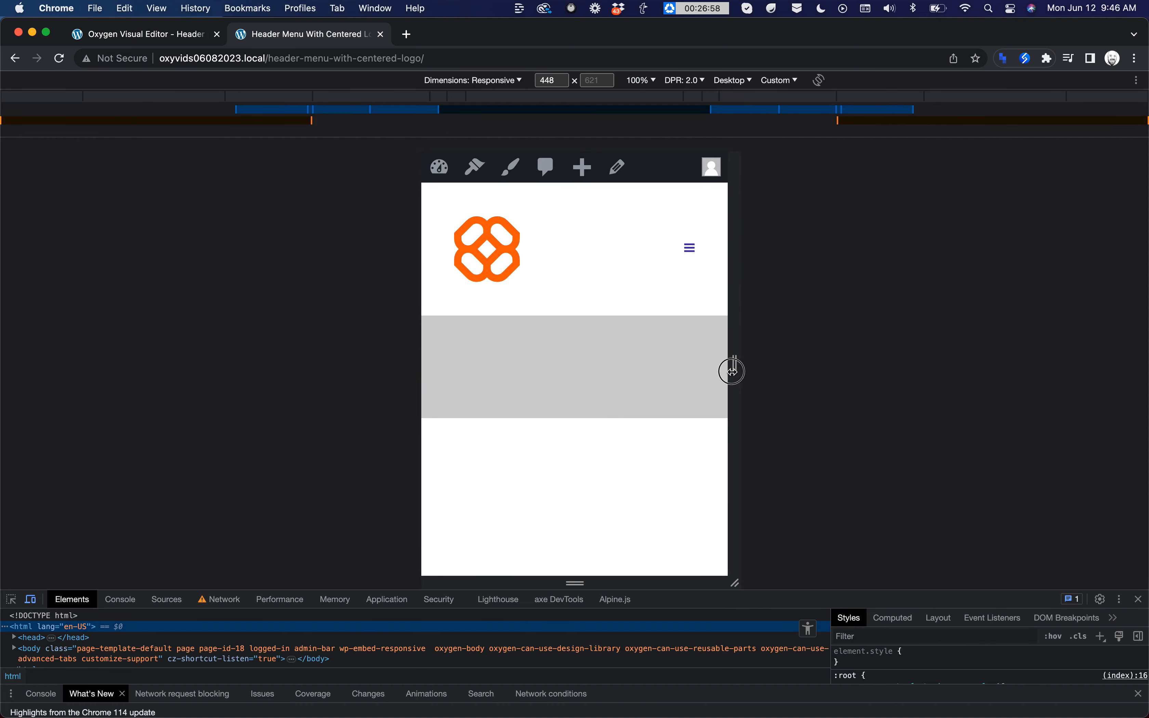
click(687, 248)
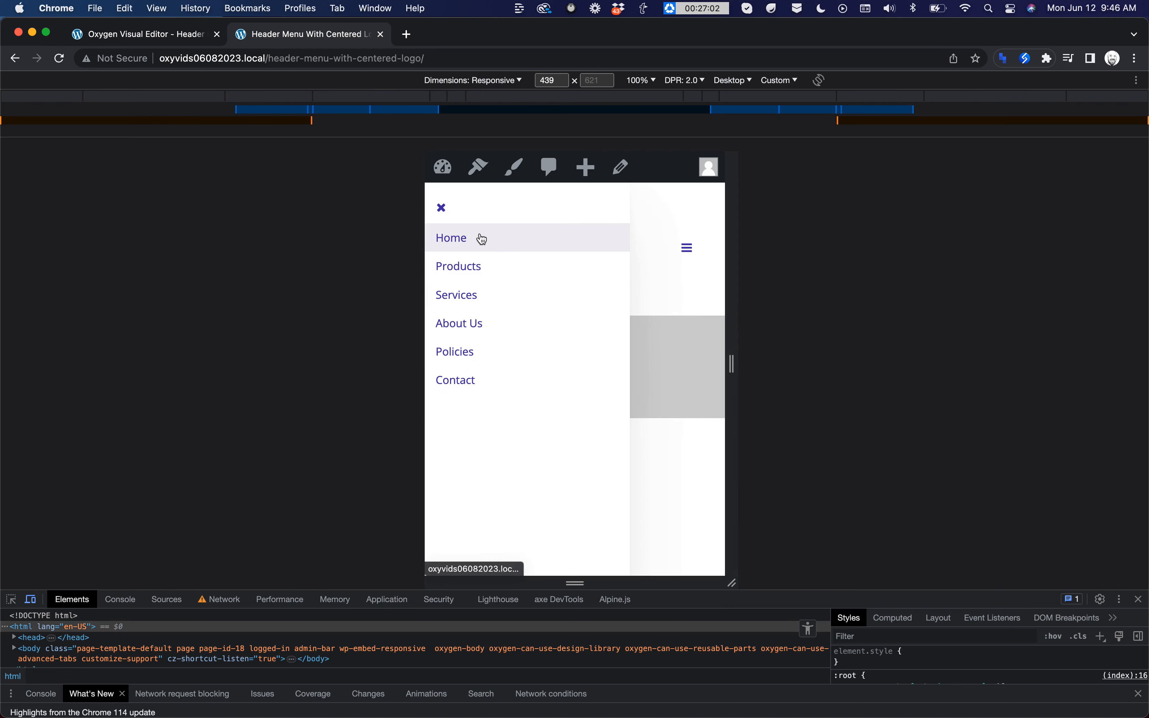
click(441, 208)
click(381, 34)
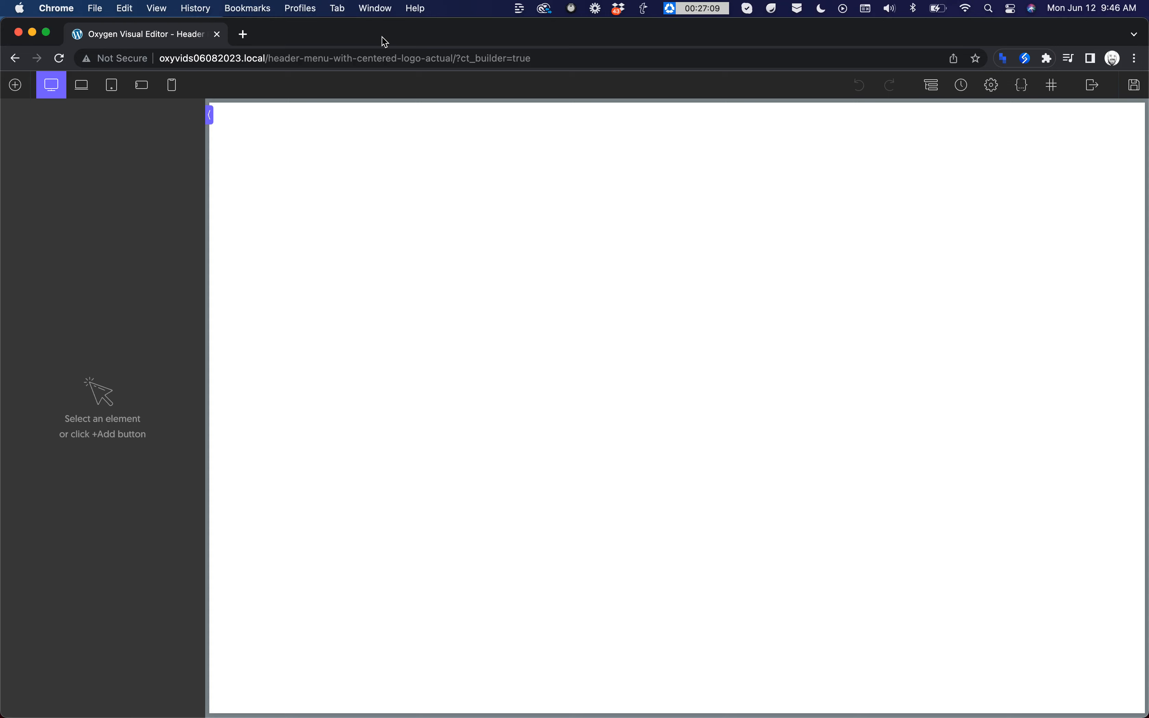
Step: Add a Section to the empty page and set its HTML tag to header
click(15, 85)
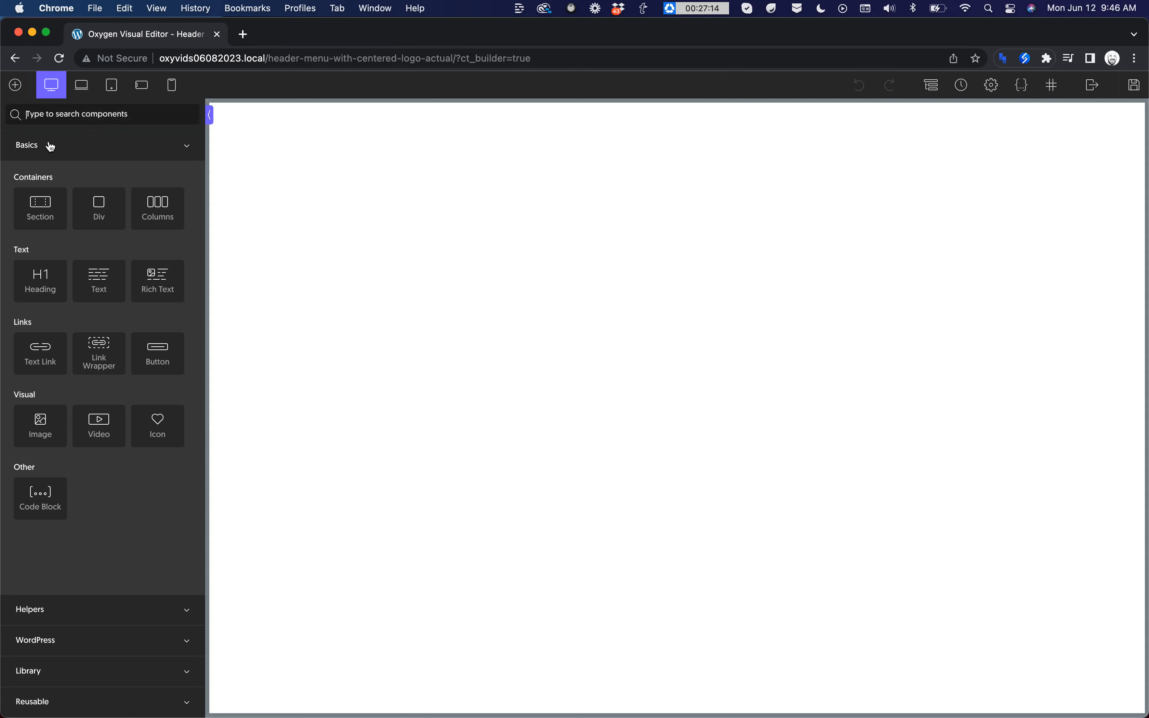
click(46, 205)
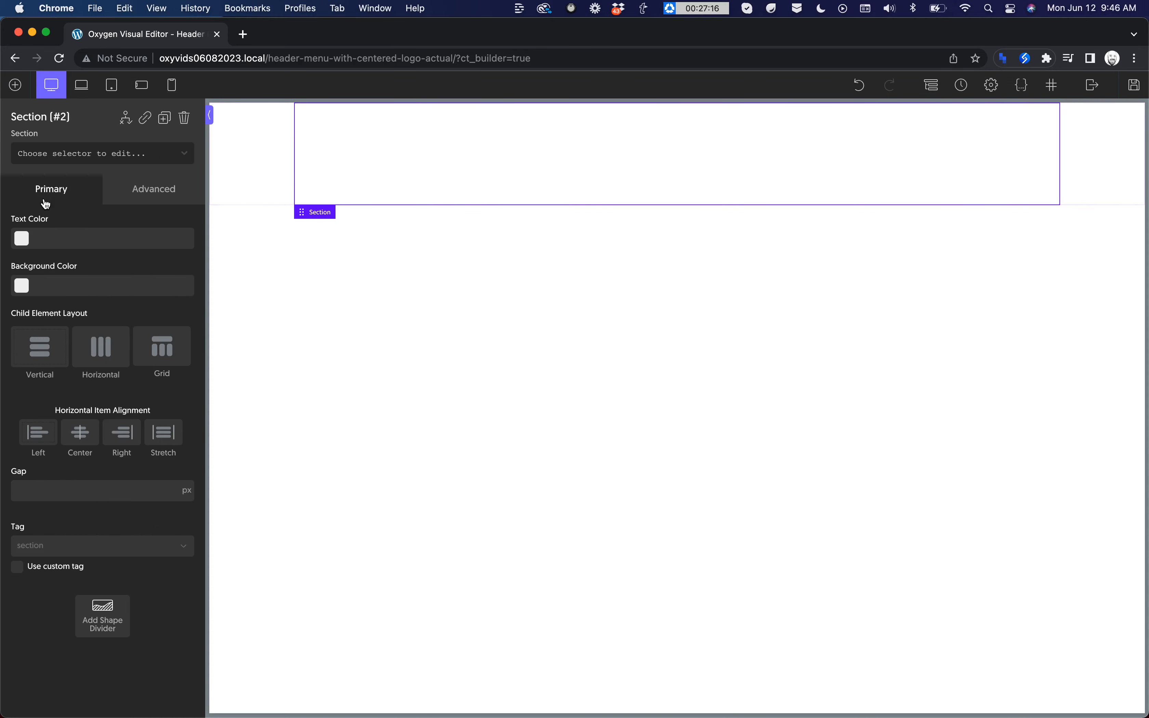
click(69, 546)
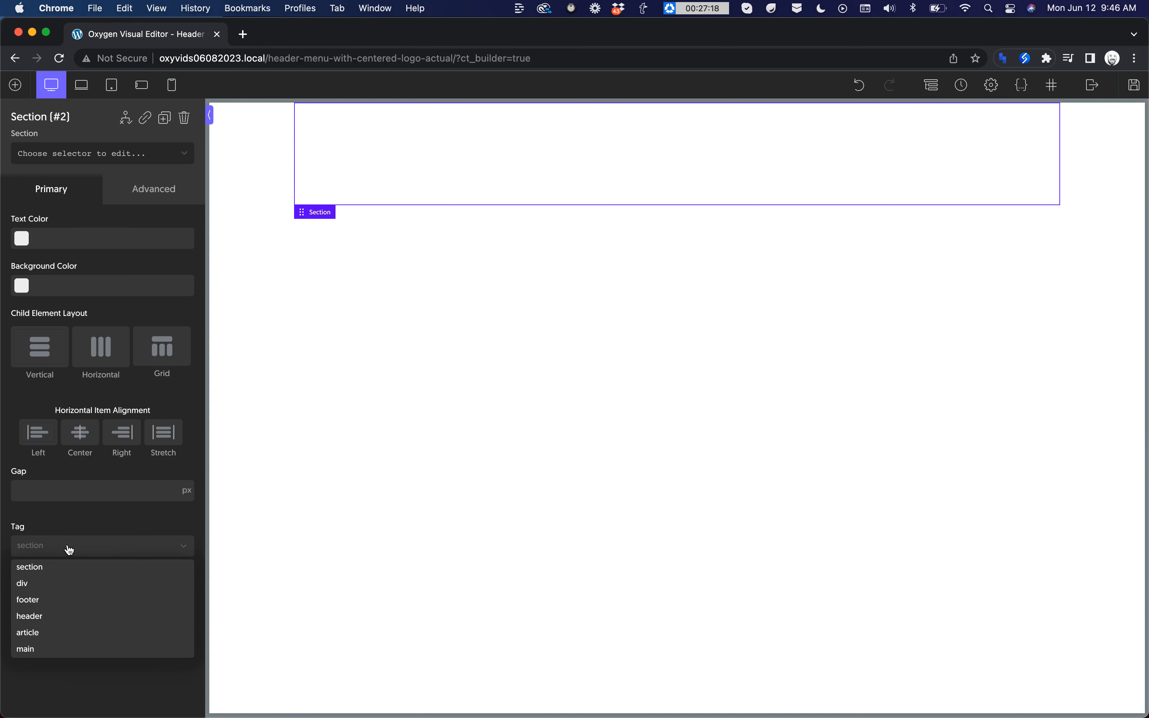
click(50, 616)
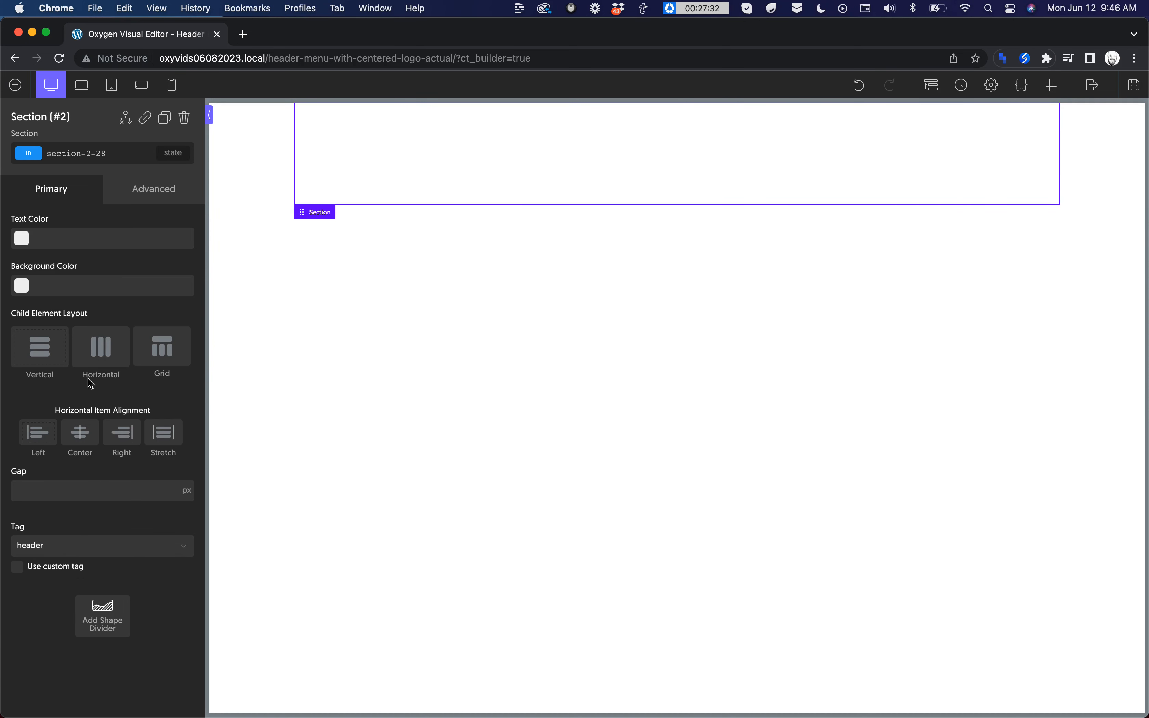
Step: Give the header section a vertical child element layout with centered horizontal item alignment
click(93, 359)
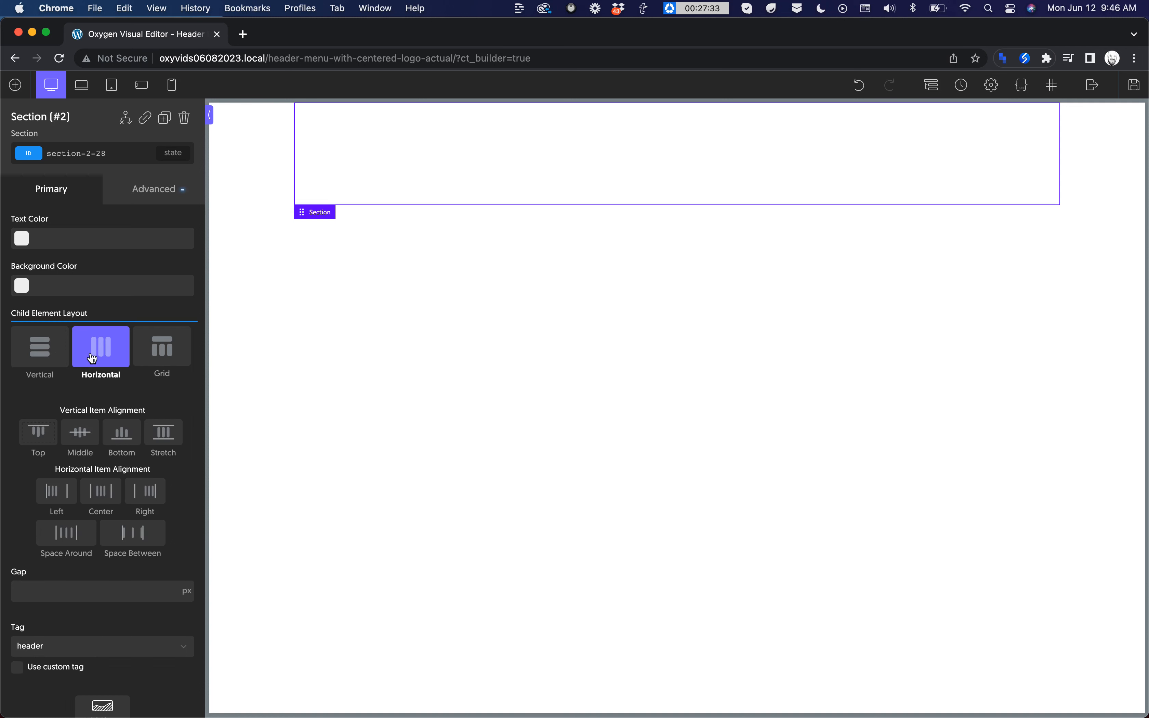
click(80, 438)
click(100, 493)
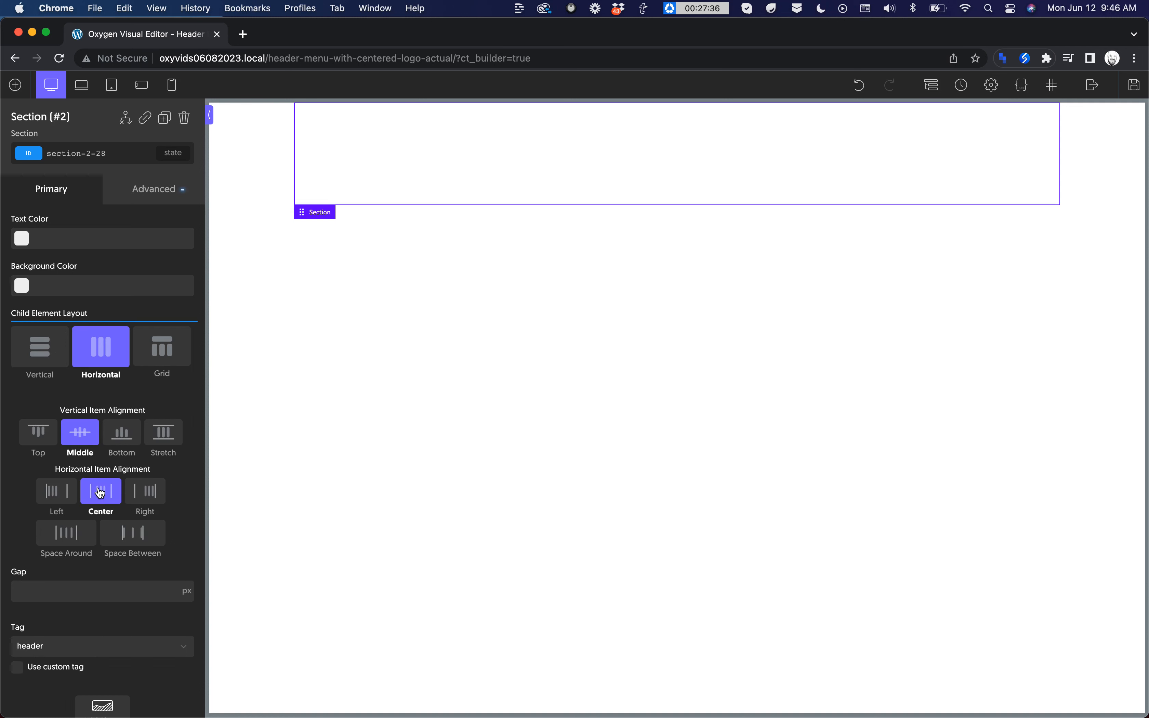
click(44, 365)
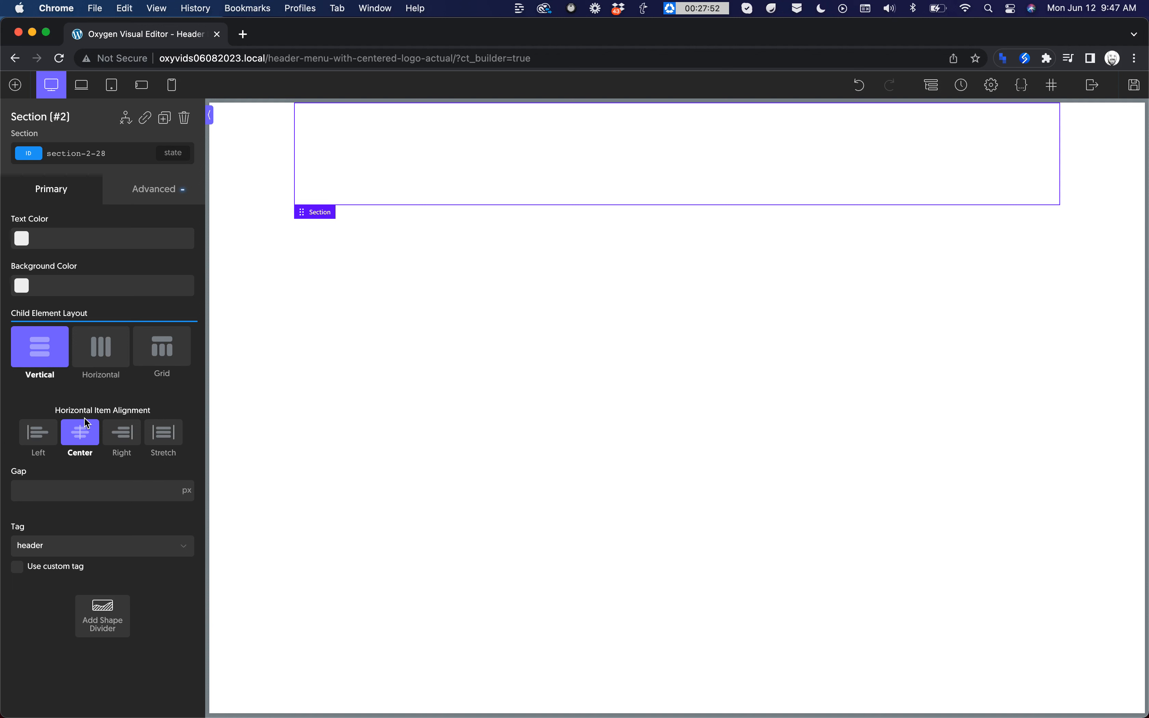
Step: Set the header section's padding to 32 px on all four sides
click(160, 192)
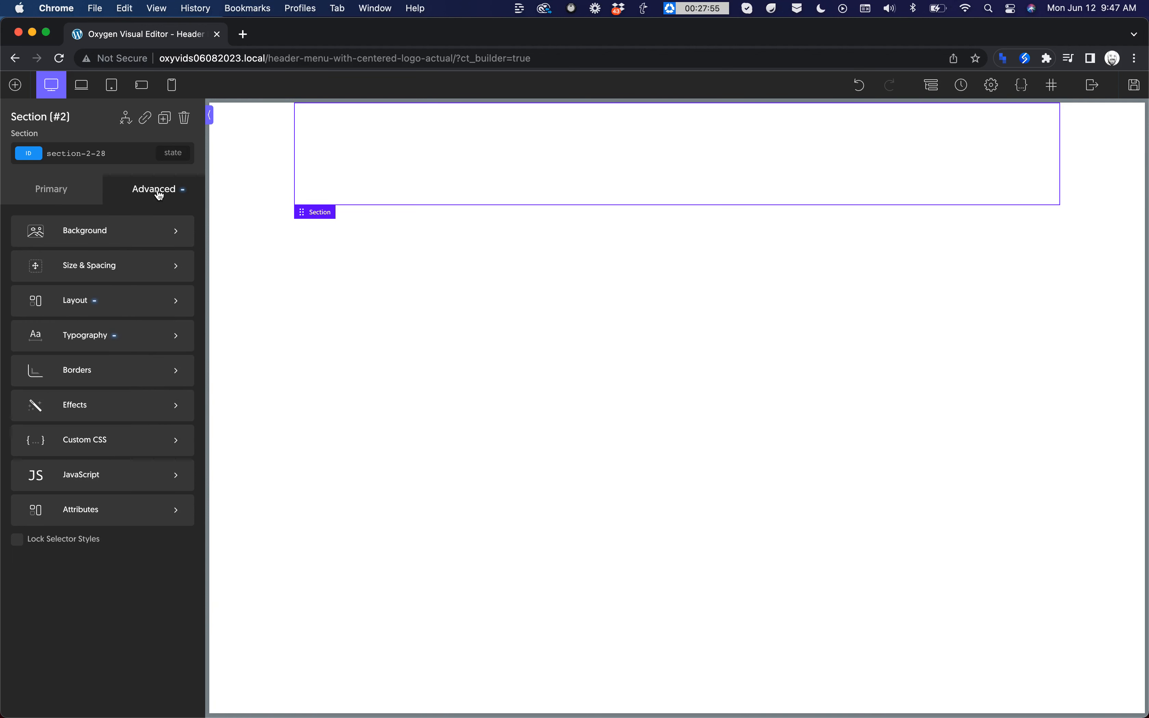
click(135, 277)
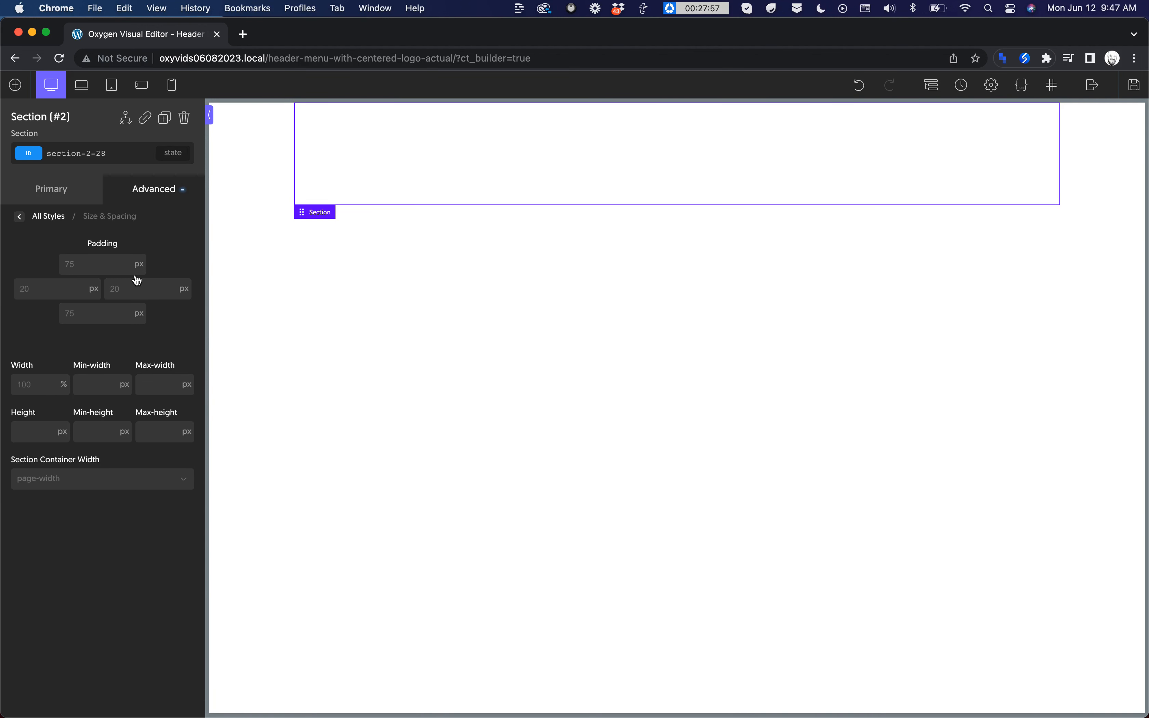
click(97, 264)
text(32)
double_click(84, 315)
text(32)
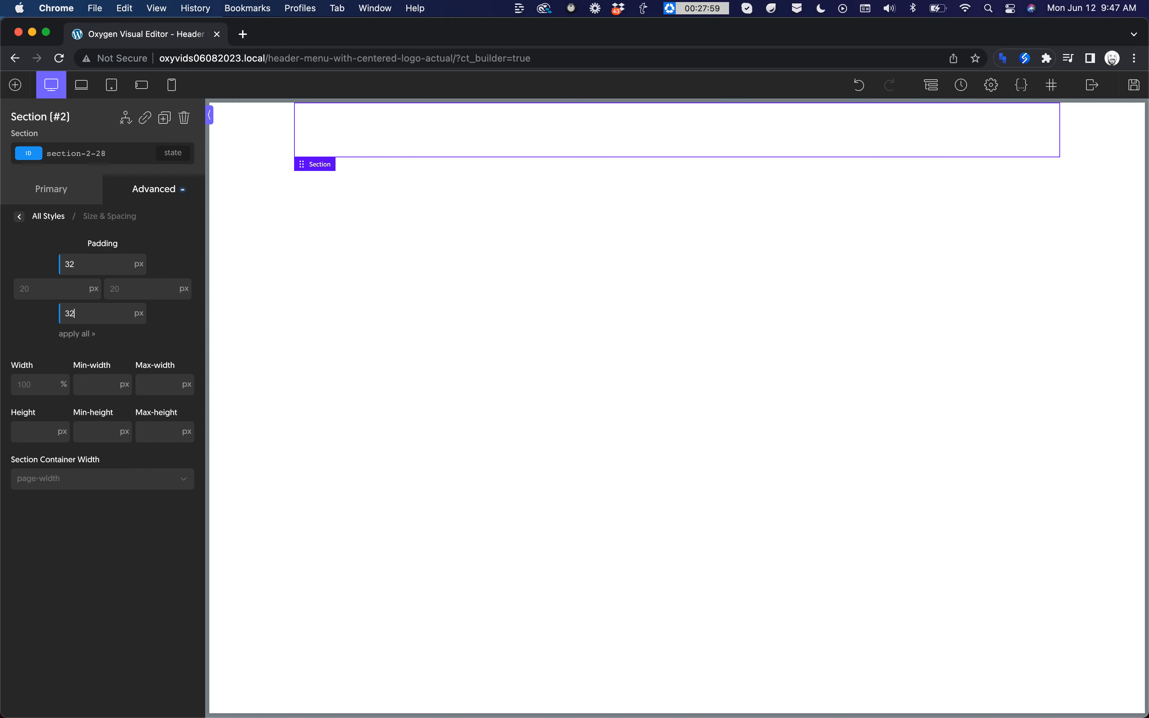
double_click(39, 292)
text(32)
double_click(167, 288)
text(32)
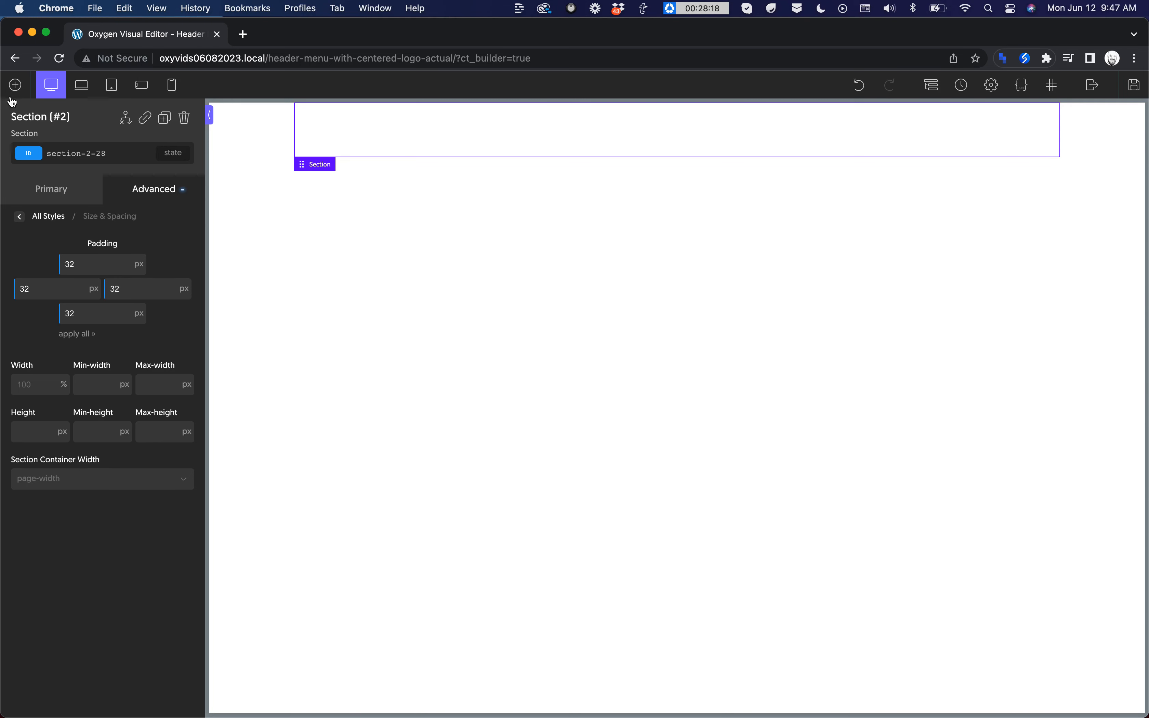
Step: Add a Site Navigation element inside the header section
click(16, 91)
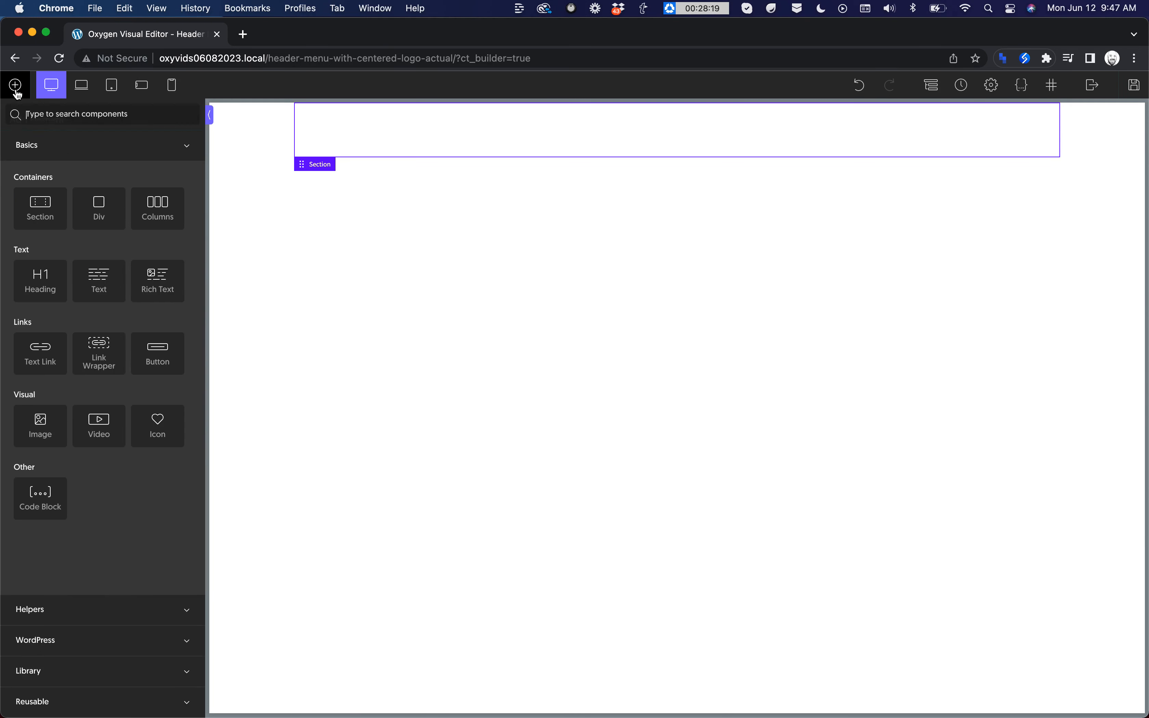
text(site)
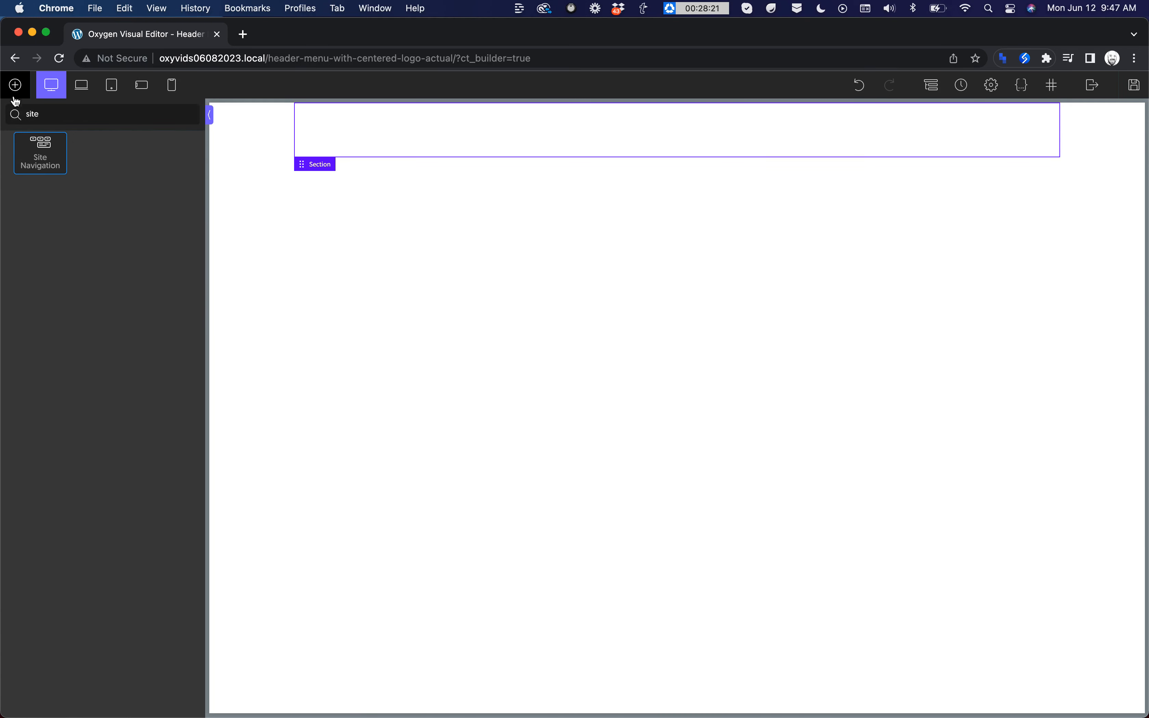
click(38, 154)
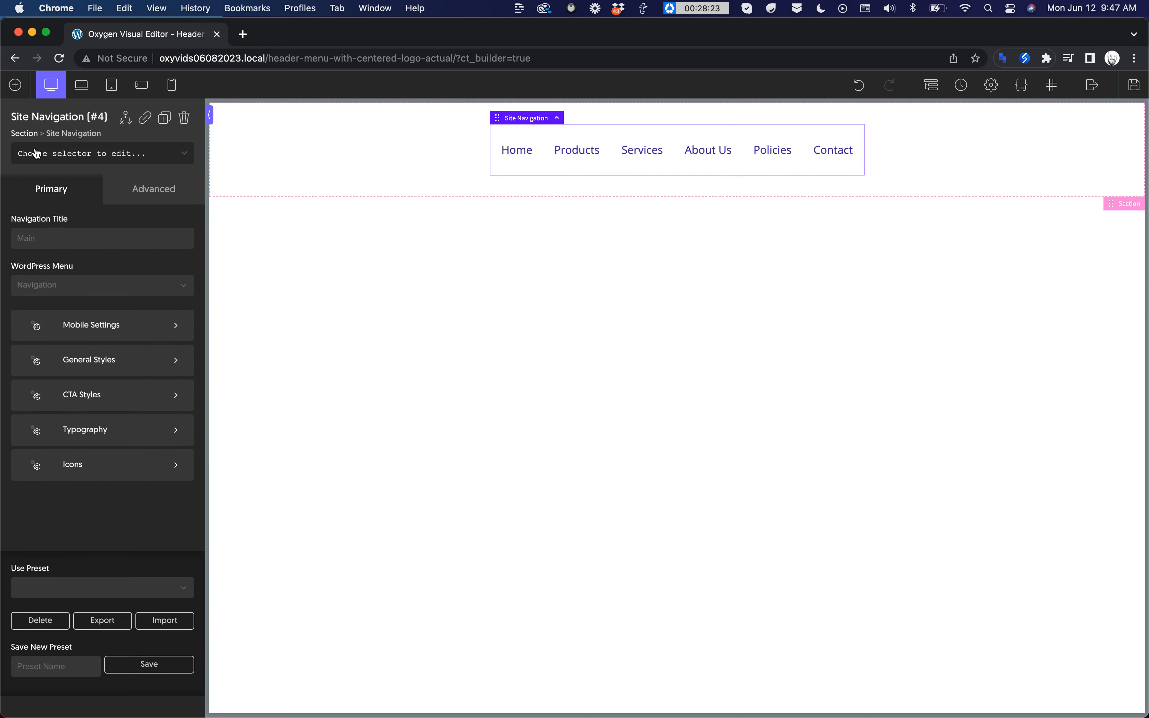
Step: Set the site navigation's primary color to orange #d8622b and its active/hover color to #f4f3ed
click(111, 366)
click(21, 306)
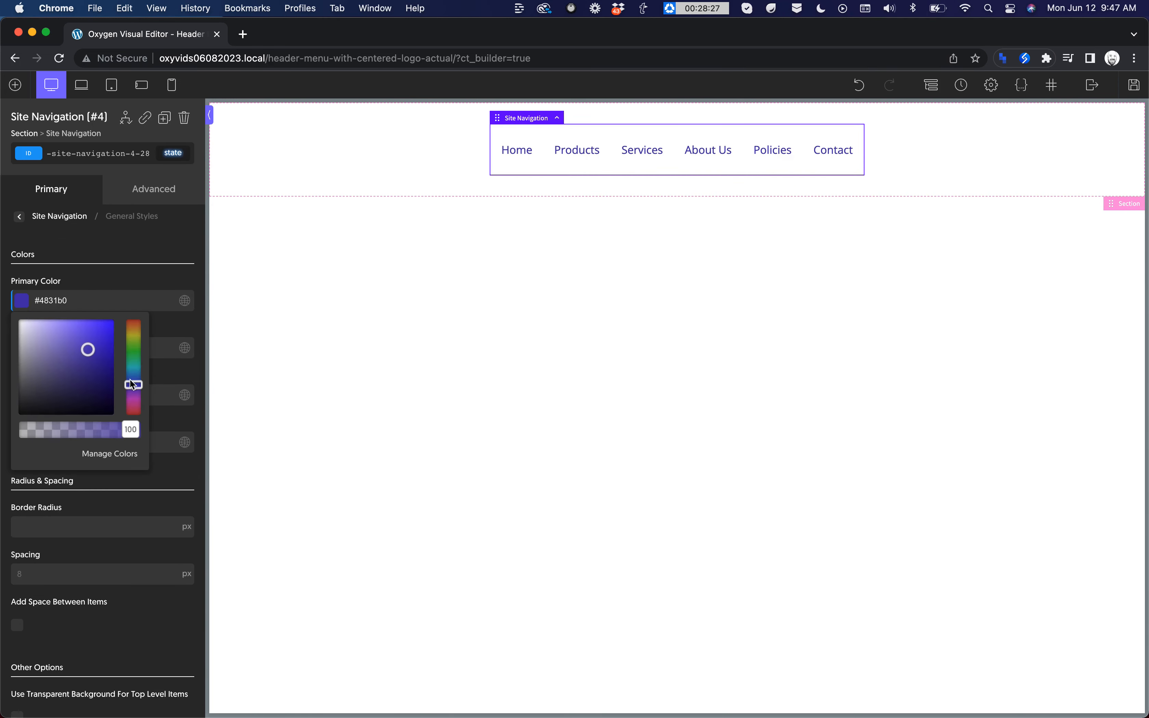
drag(133, 385, 96, 334)
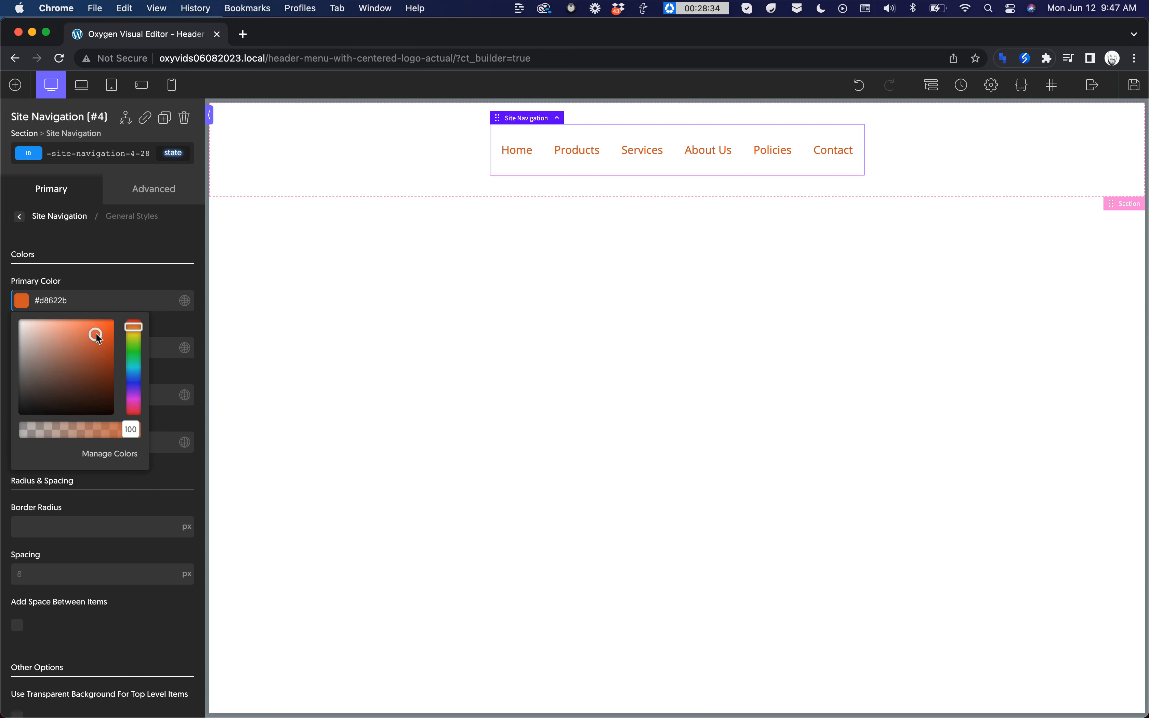
click(155, 270)
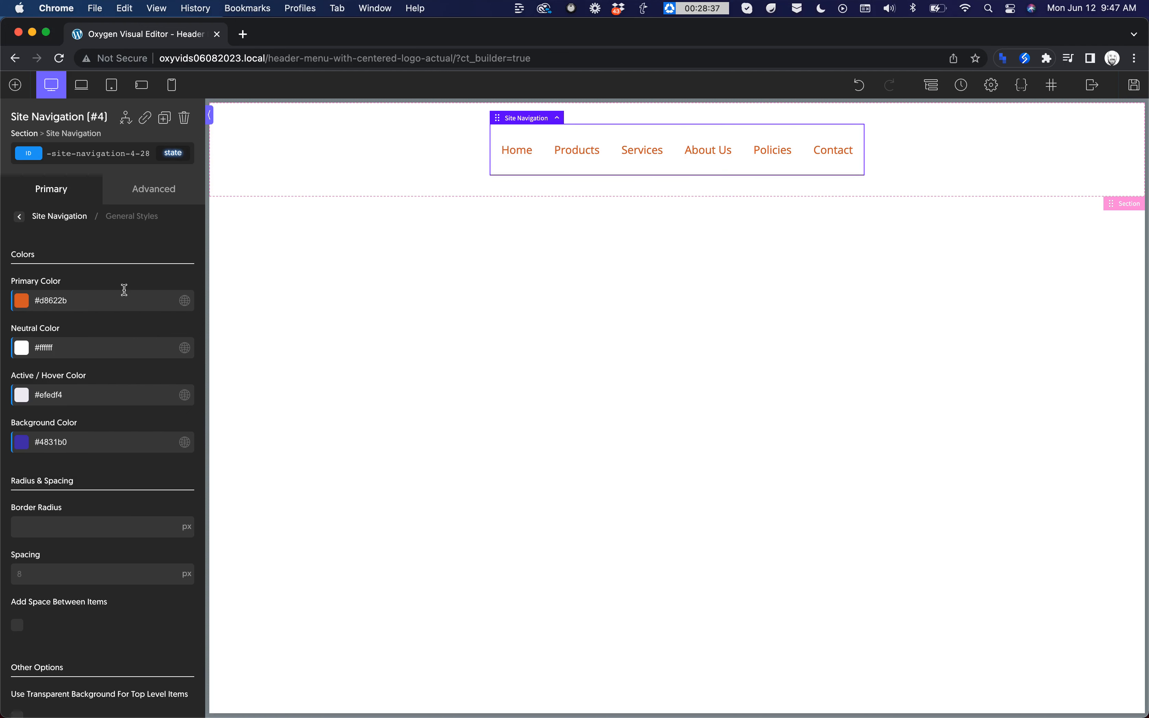
click(21, 394)
drag(136, 485, 126, 435)
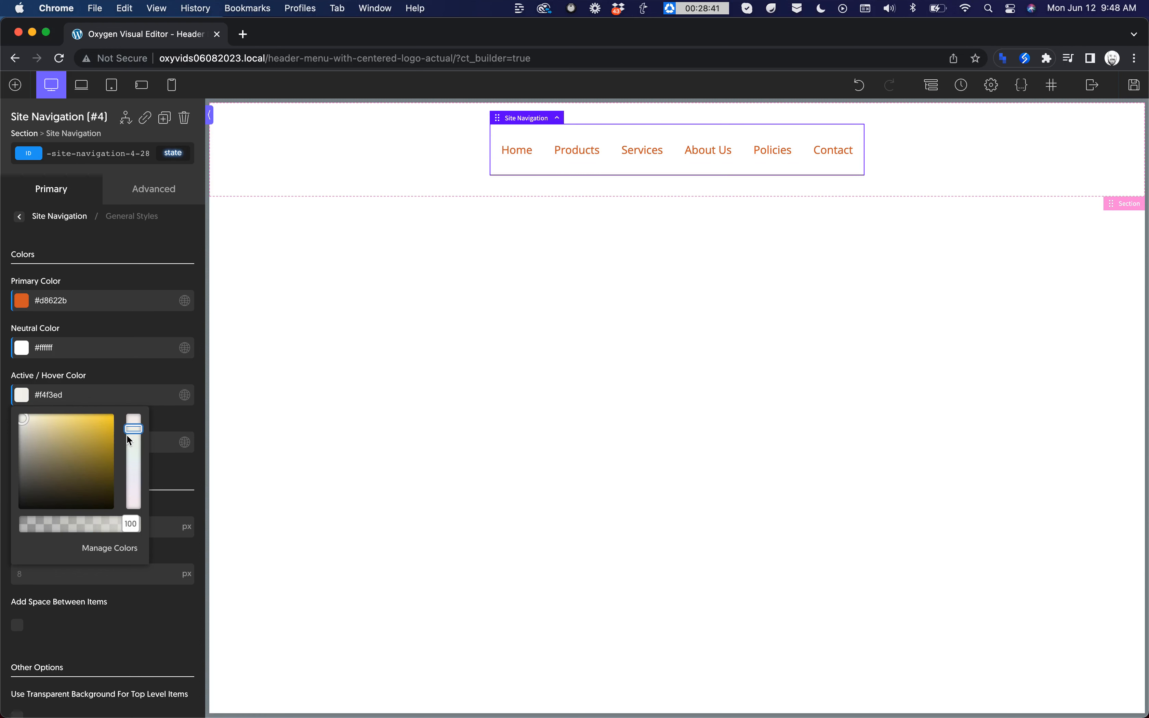
click(168, 280)
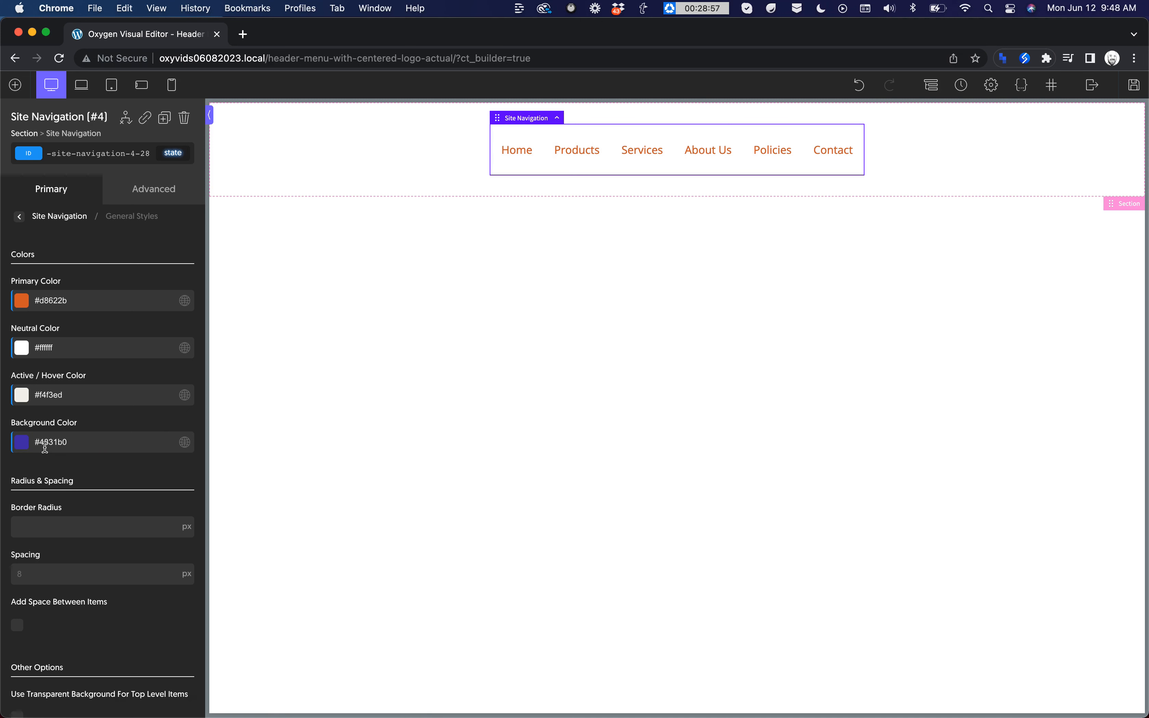
Step: Add a Link Wrapper below the site navigation in the header section
click(14, 85)
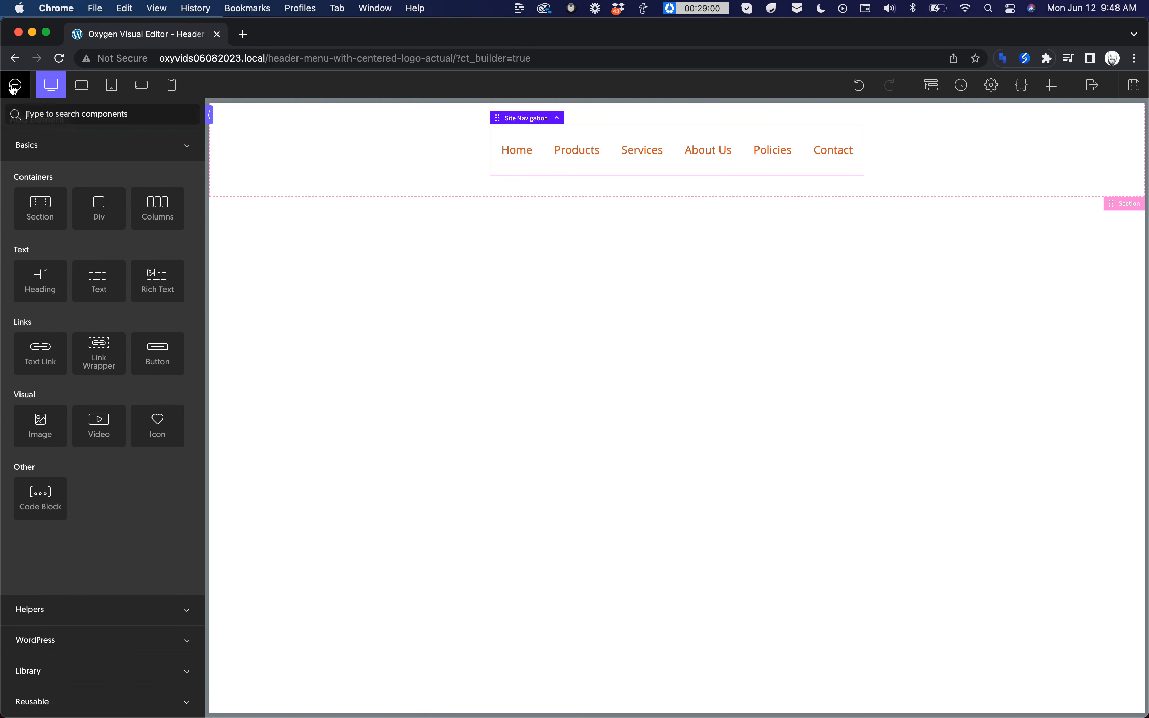
text(link)
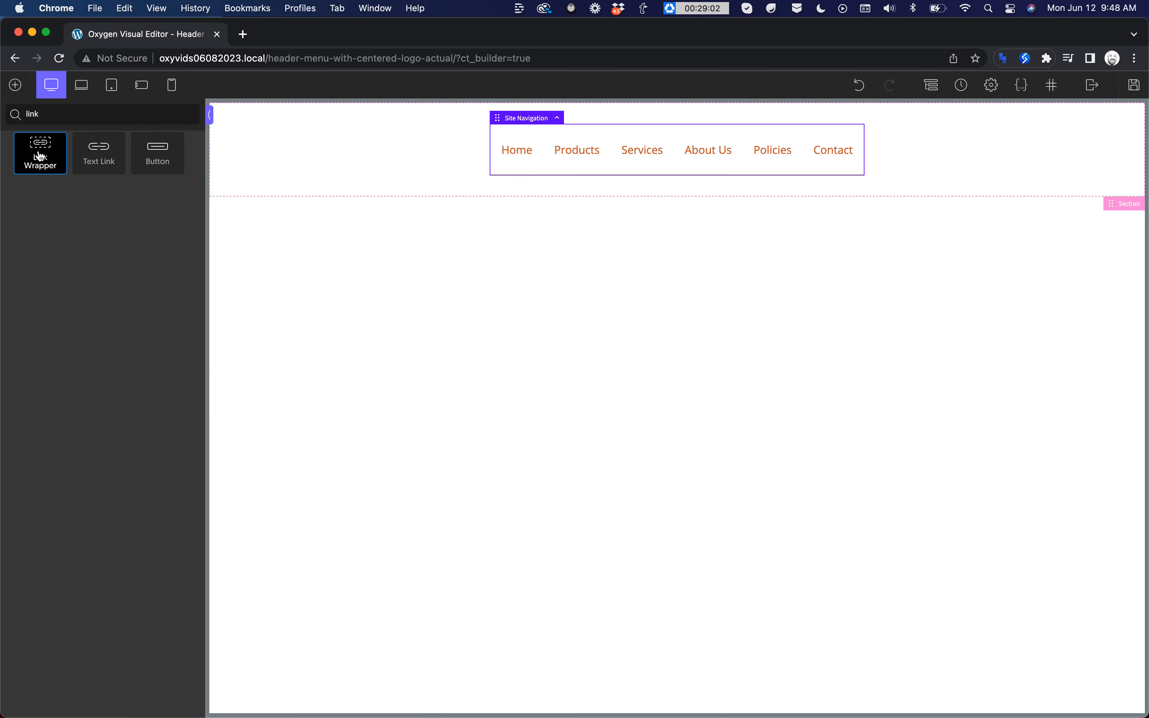
click(40, 156)
Step: Add an Image inside the link wrapper and use logoipsum-298.svg from the media library as its source
click(15, 86)
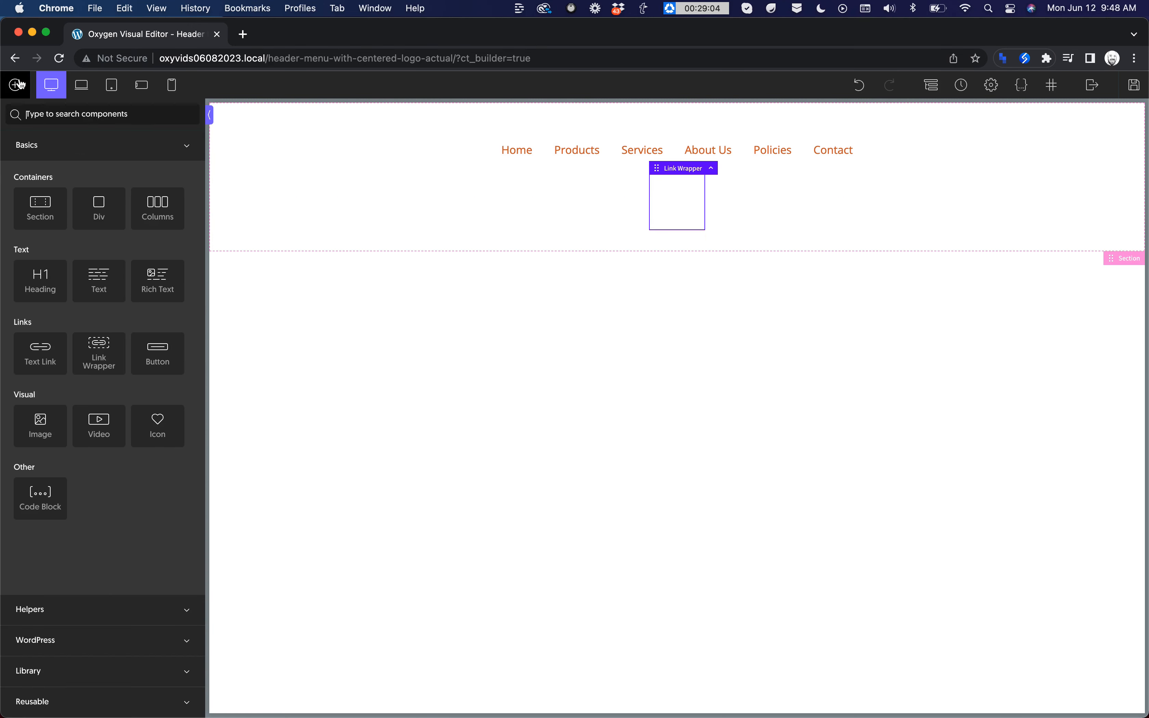
text(image)
click(40, 154)
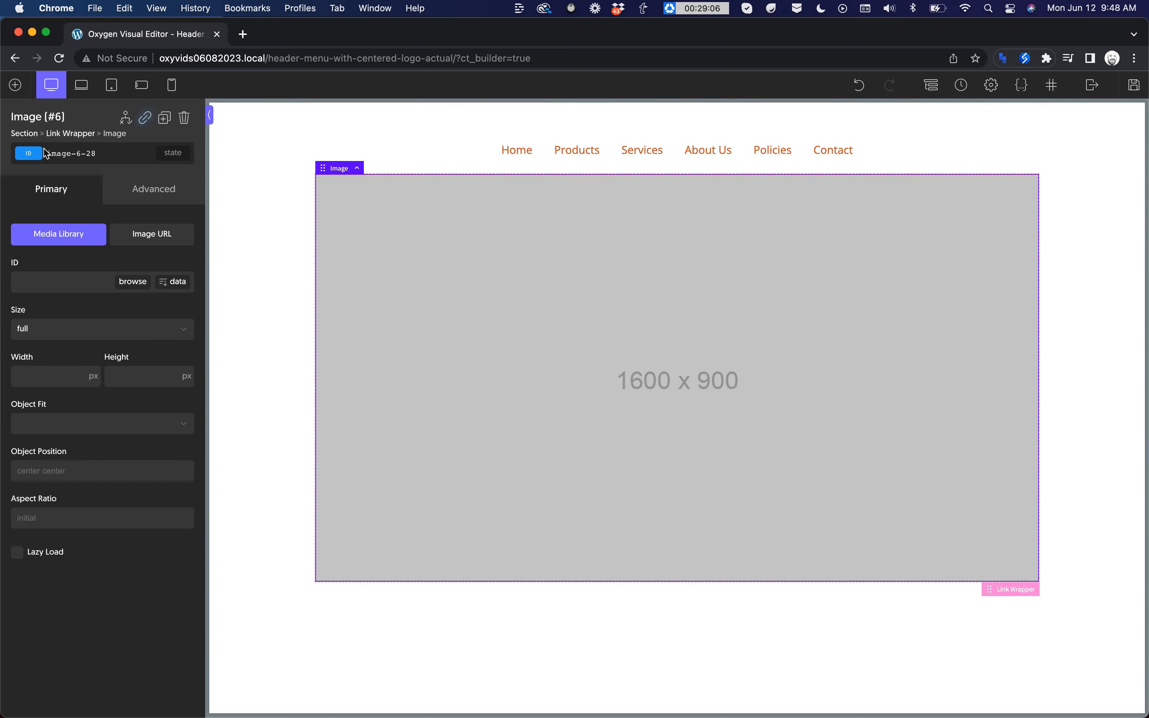
click(139, 286)
click(95, 257)
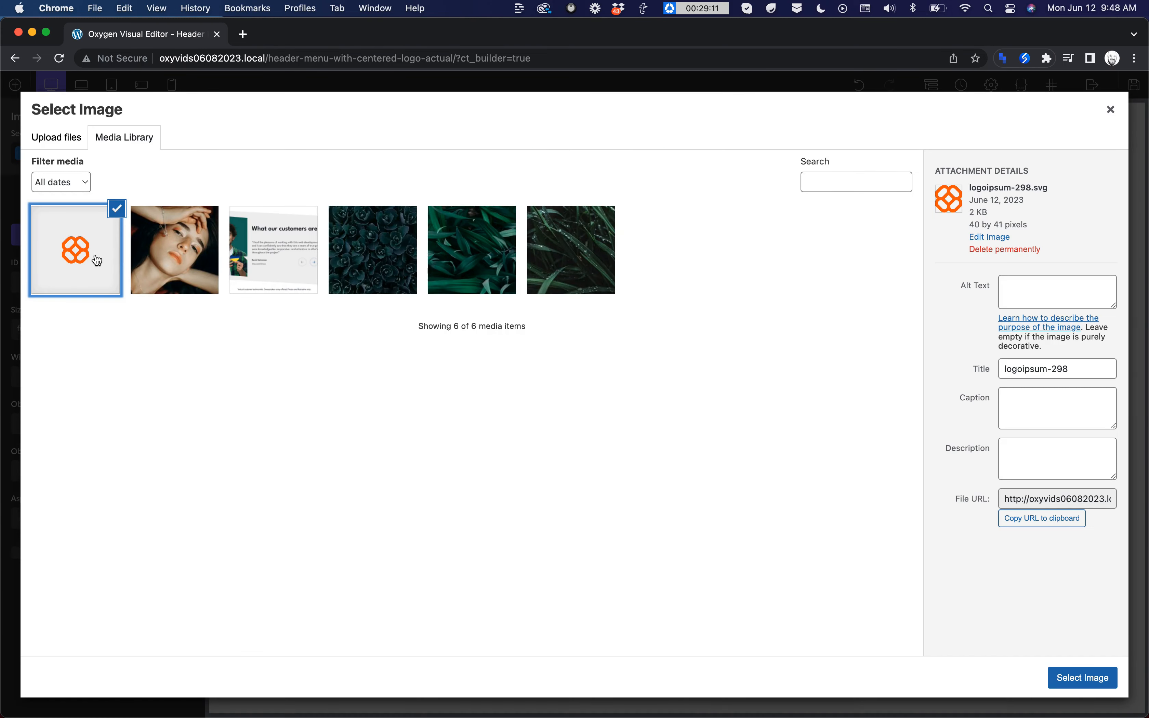
click(1083, 678)
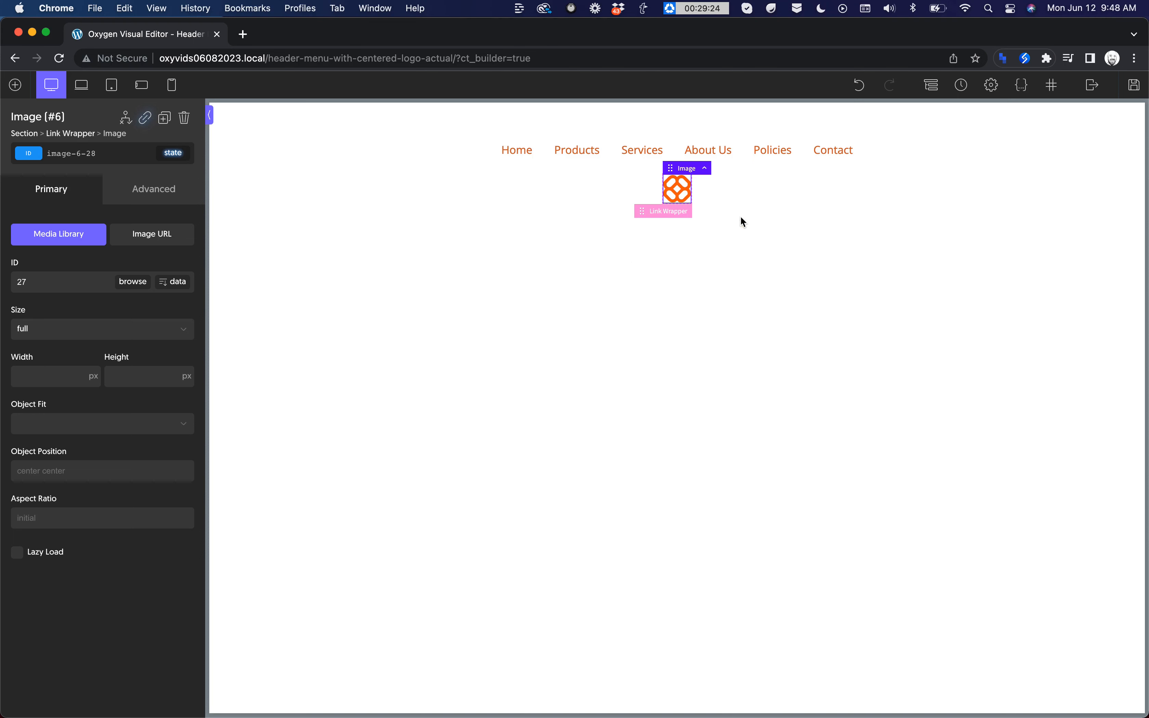
Step: Set the width of the link wrapper around the logo to 128 px
click(673, 211)
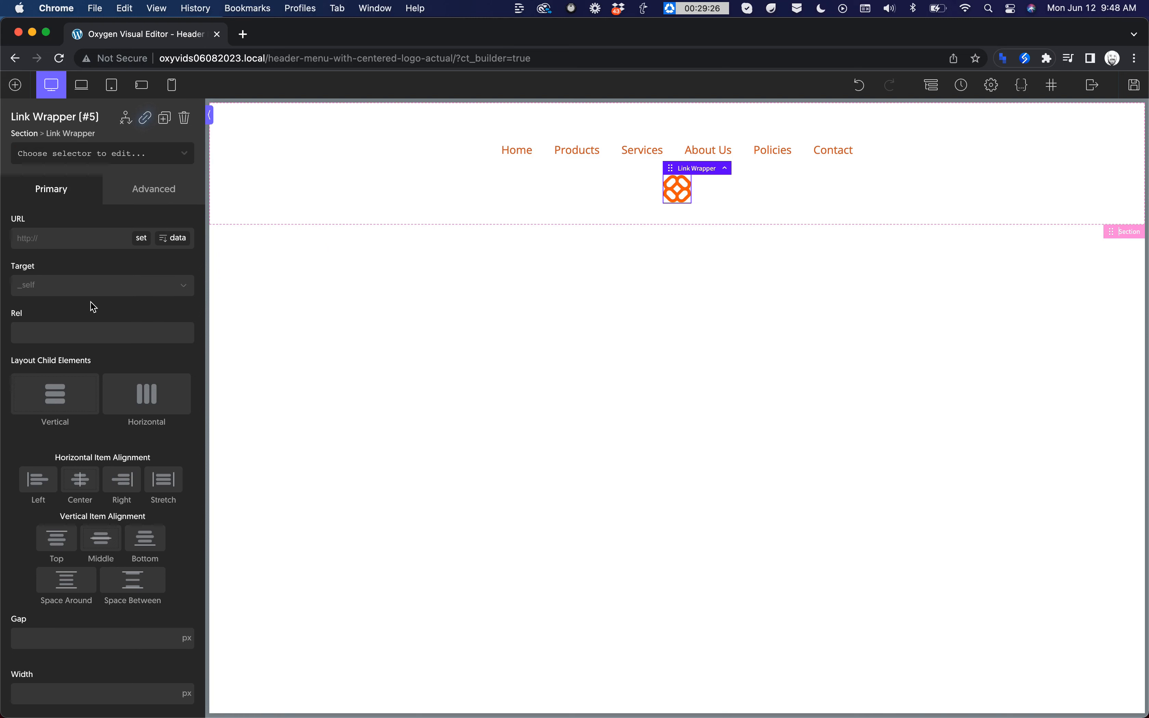
scroll(94, 307, down, 2)
click(49, 644)
text(1)
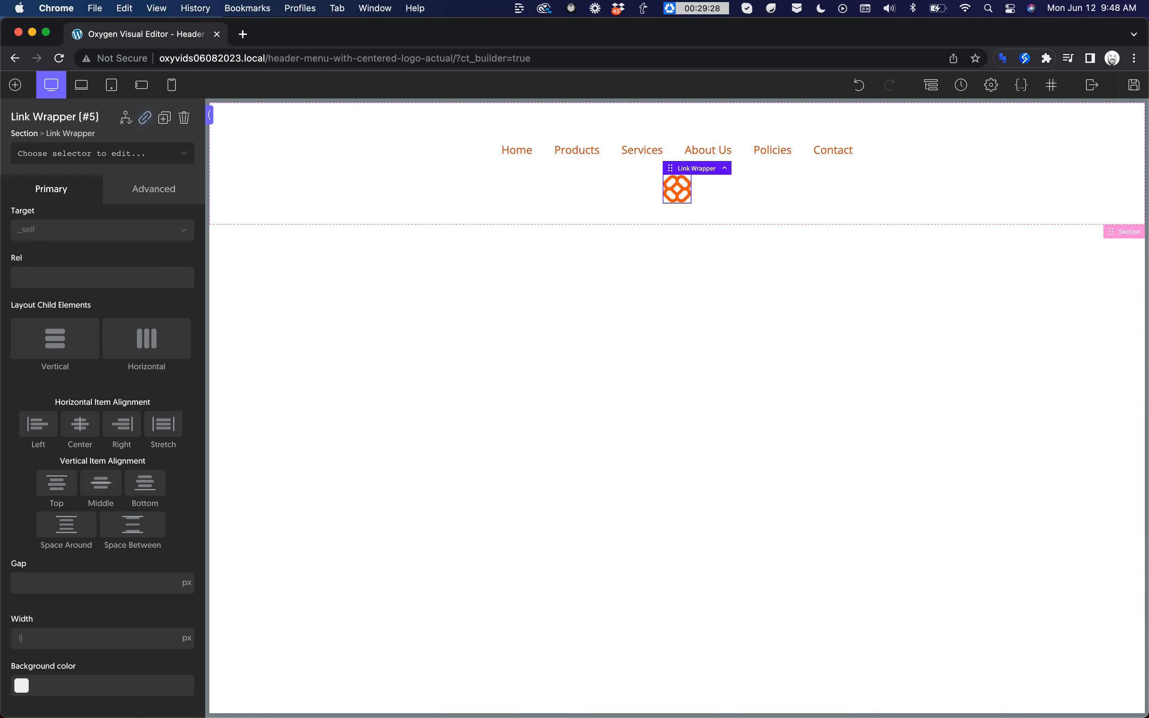
text(28)
Step: Apply 16 px of padding to all sides of the link wrapper
click(160, 192)
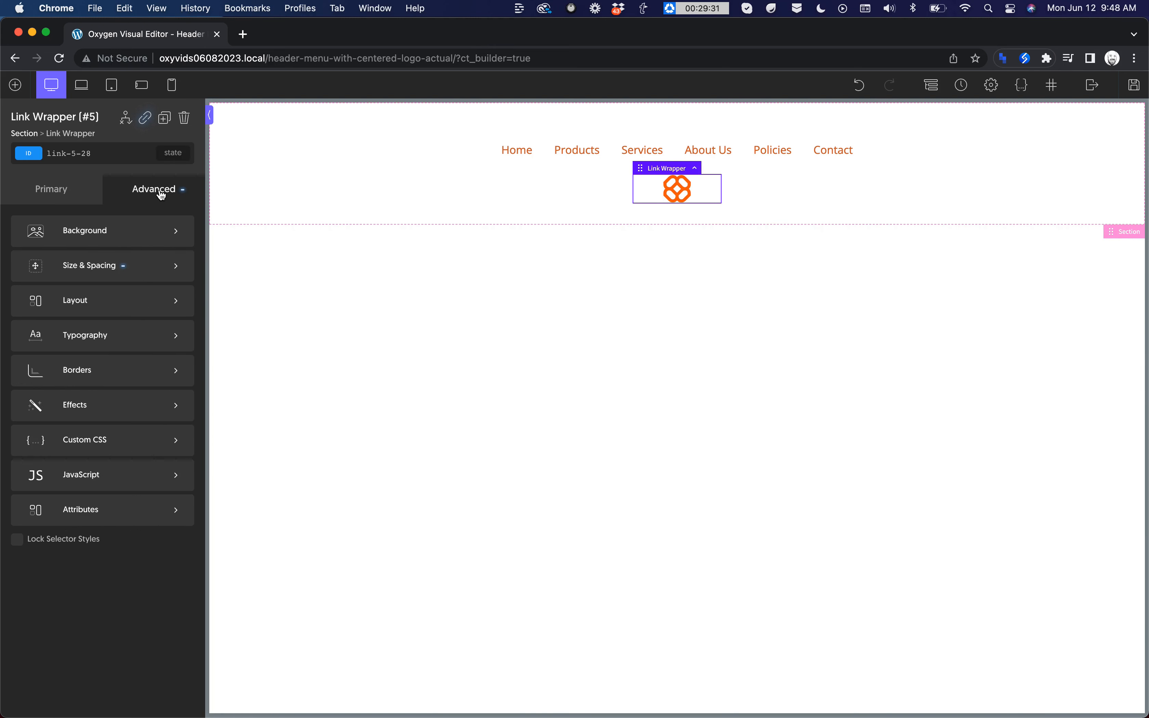
click(121, 266)
click(47, 274)
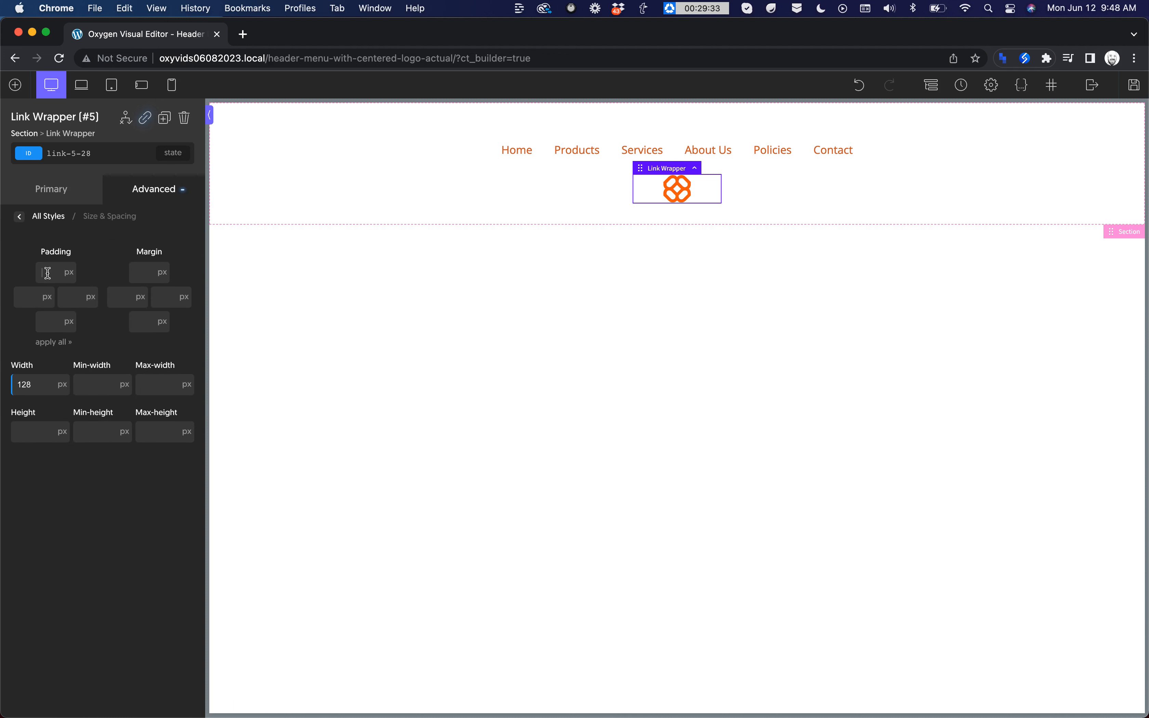
text(16)
click(60, 347)
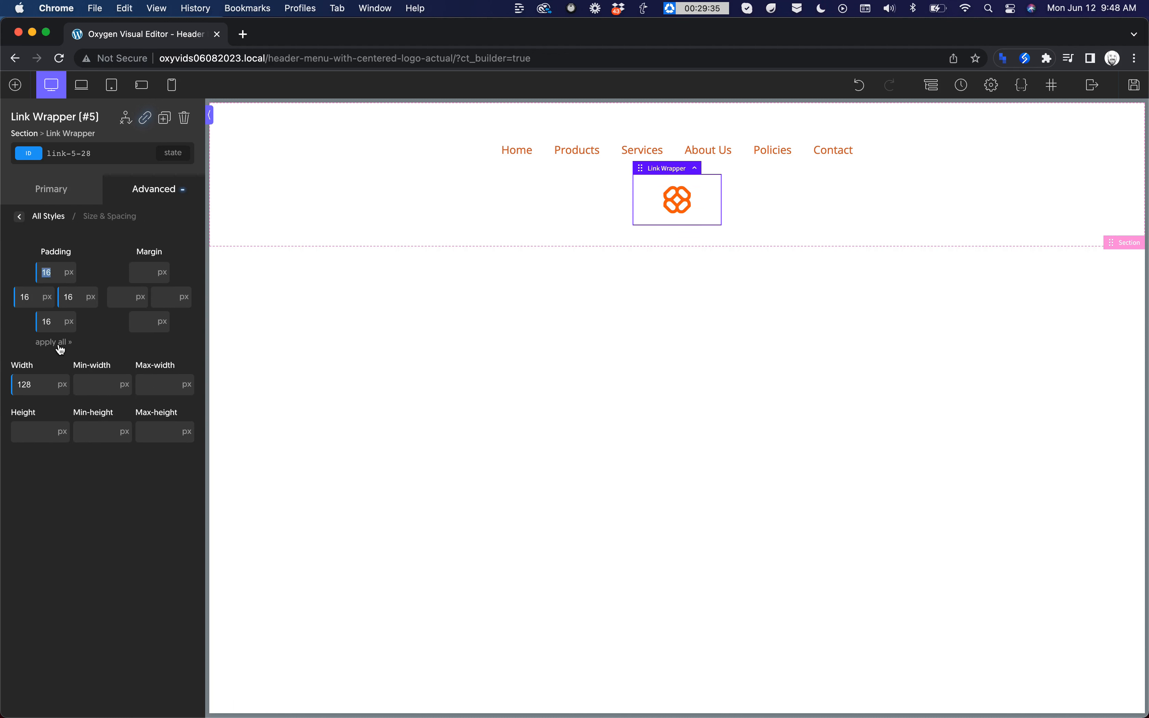
Step: Set the width of the logo image to 100%
click(679, 200)
click(68, 374)
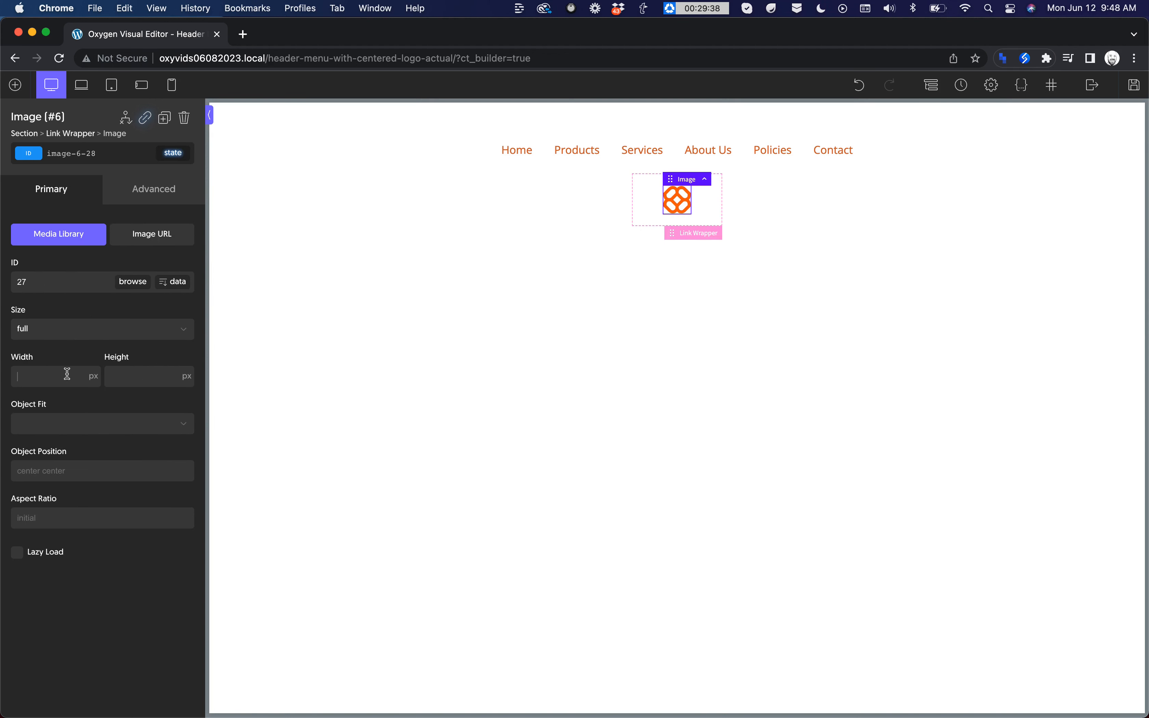
text(100%)
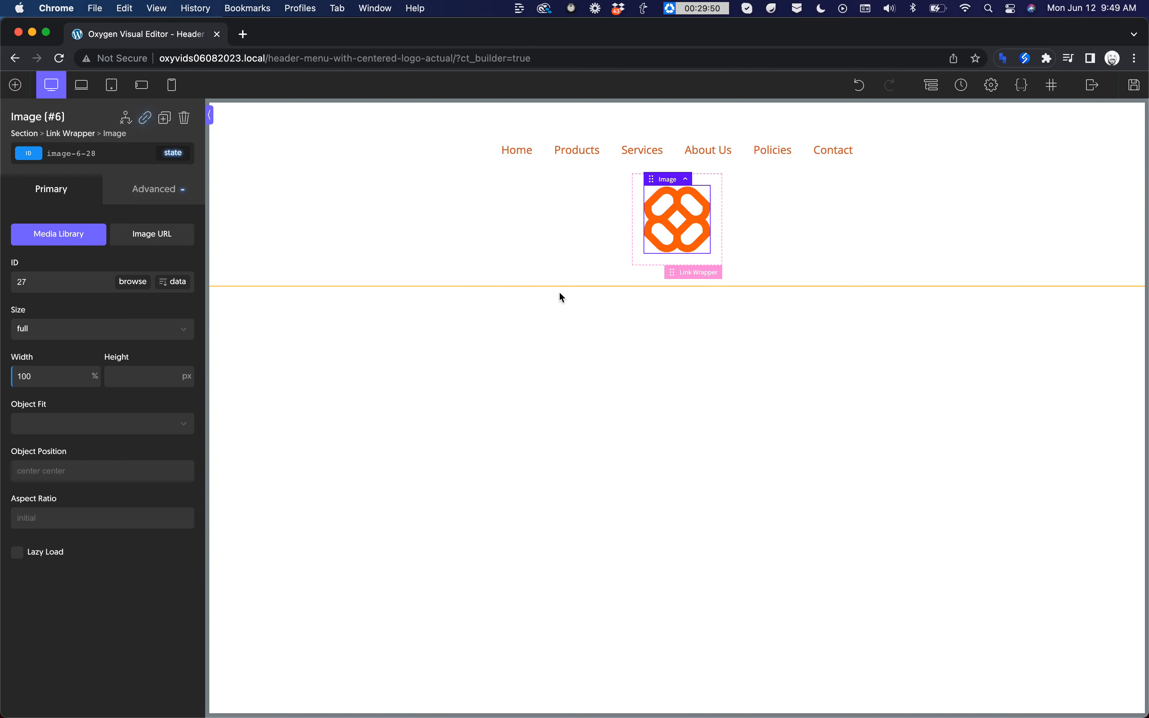
Step: Move the logo's link wrapper above the site navigation in the page structure
click(700, 267)
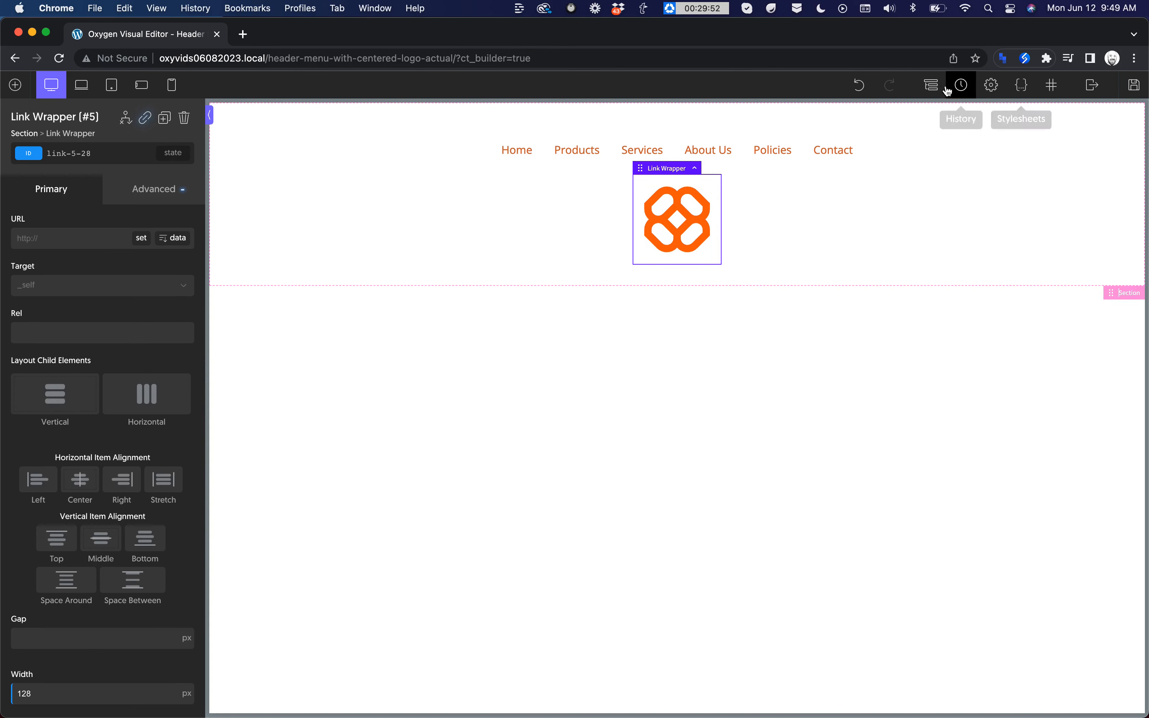
click(931, 86)
click(963, 223)
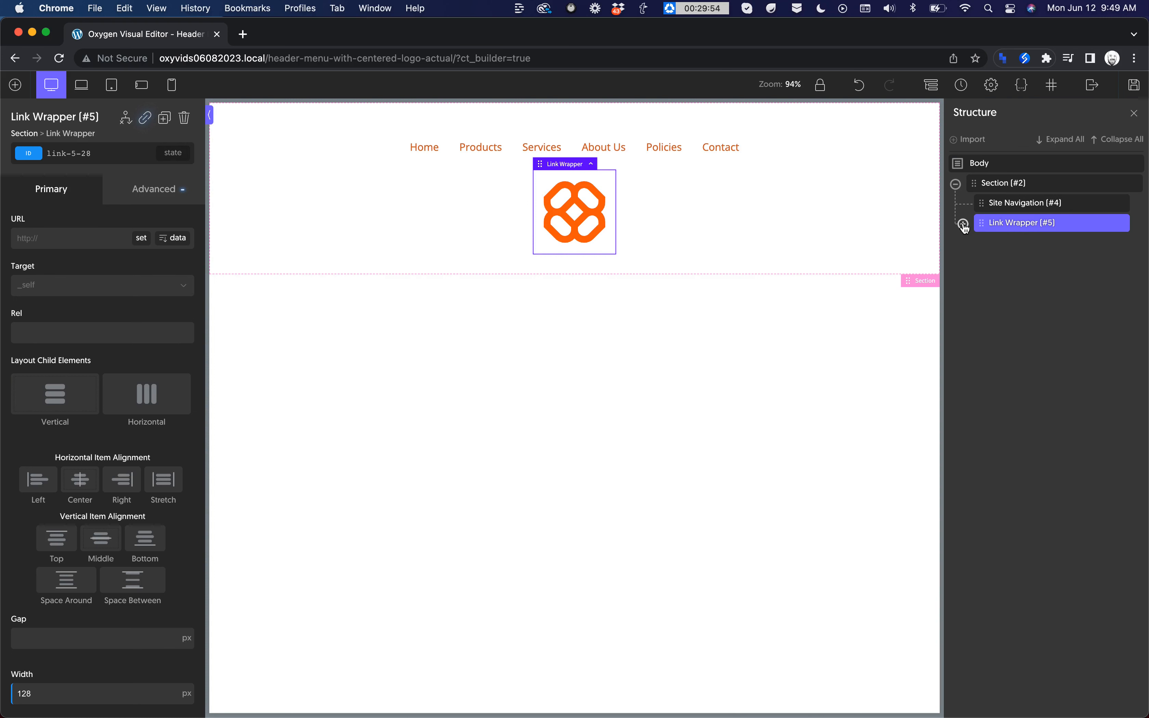
drag(1014, 227, 1012, 205)
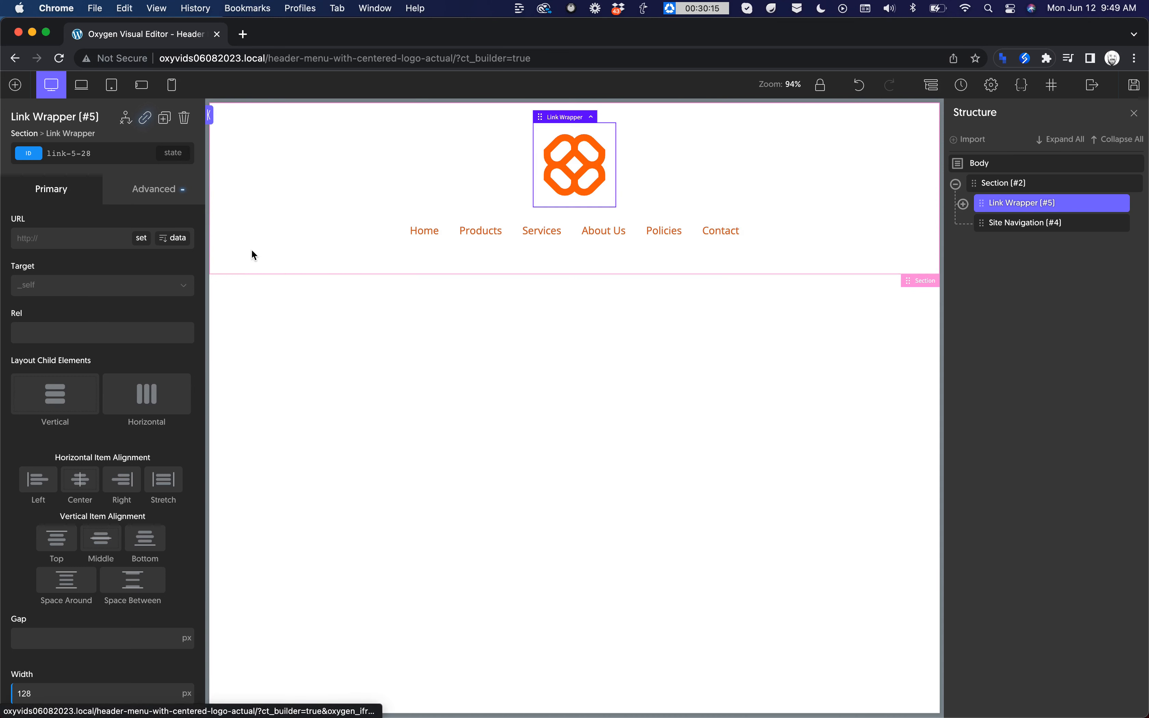
Step: Set the layout position of the logo's link wrapper to absolute
click(160, 199)
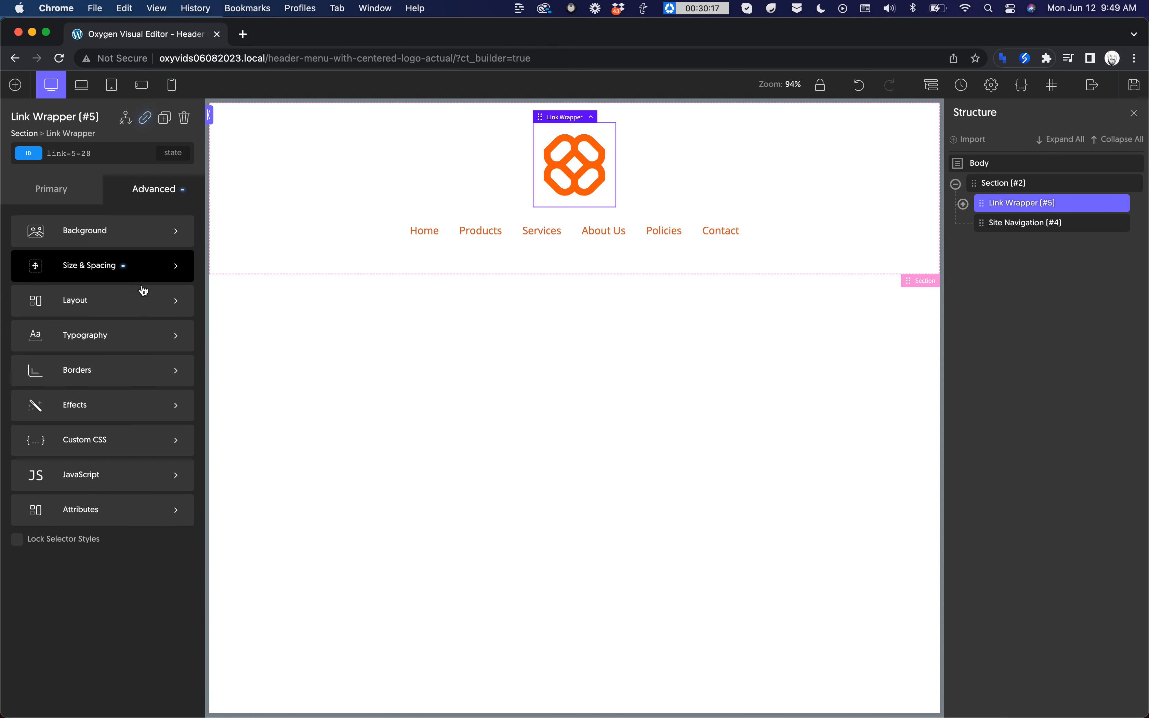
click(142, 299)
scroll(141, 302, down, 10)
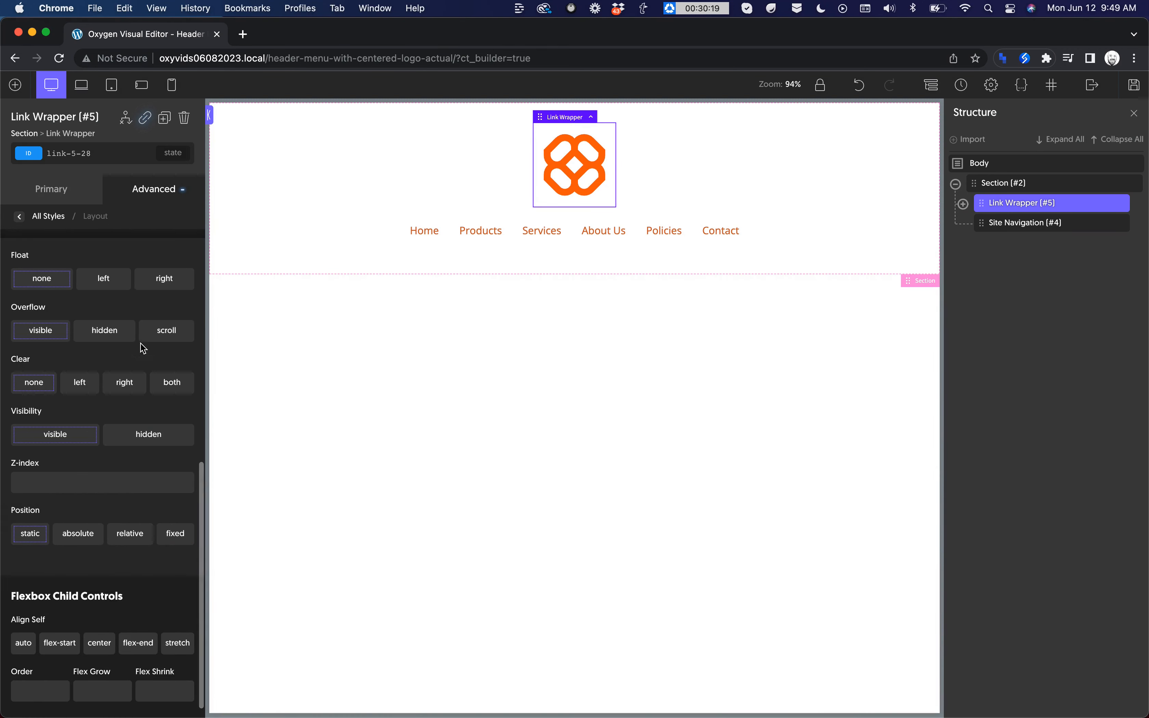
click(87, 536)
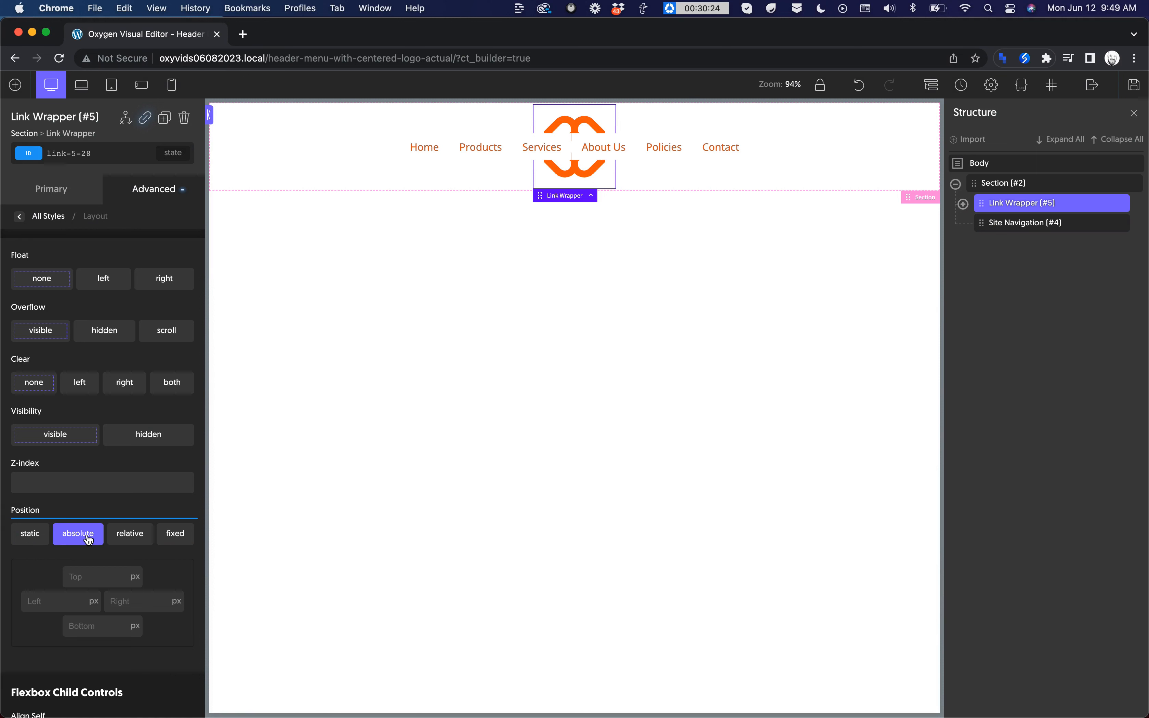
Step: Give the link wrapper a z-index of 10 and save the page
click(66, 475)
text(10)
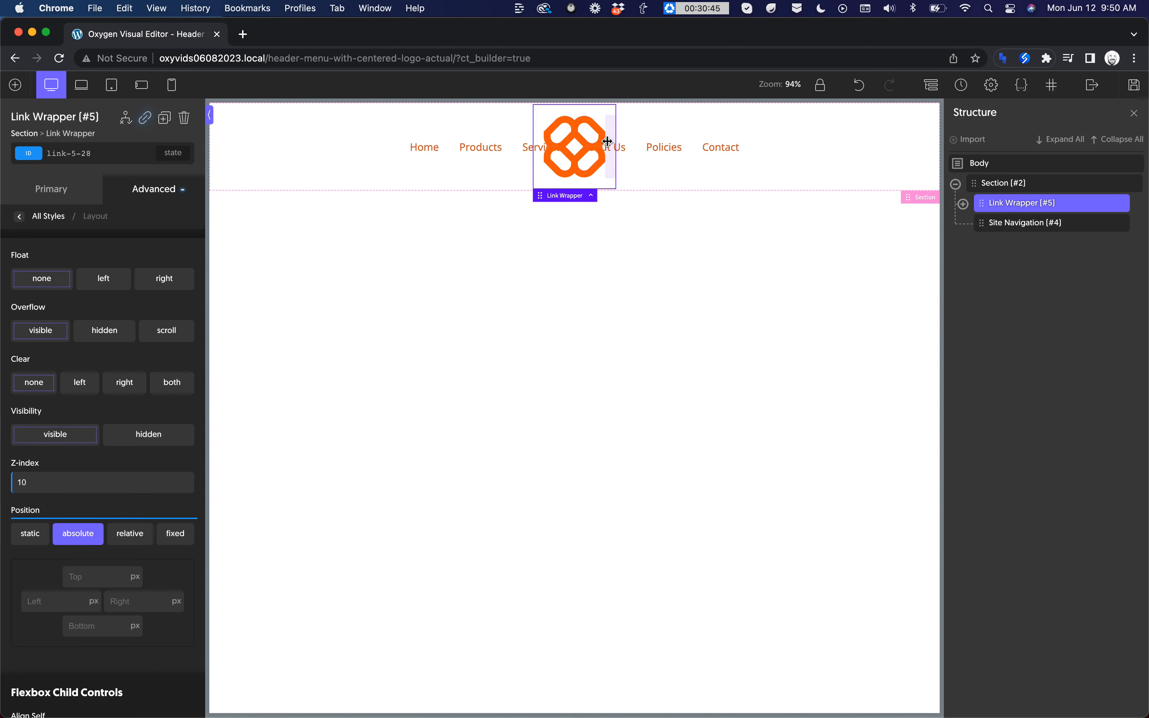
click(1134, 85)
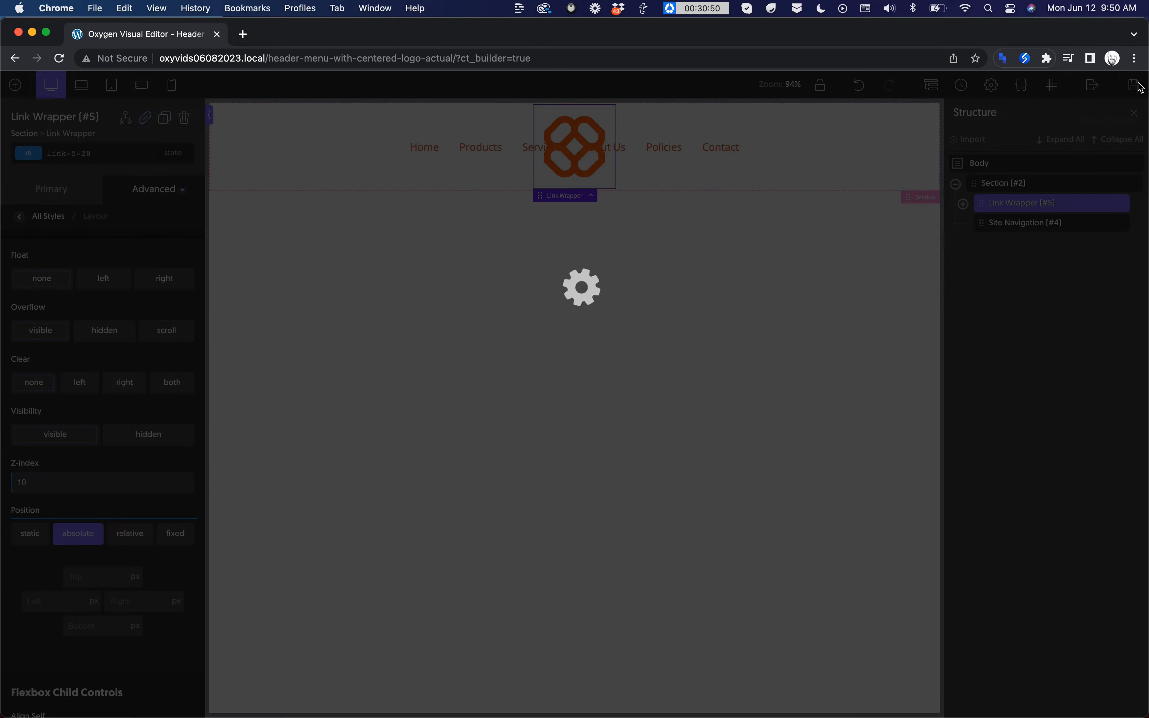
mouse_move(1094, 88)
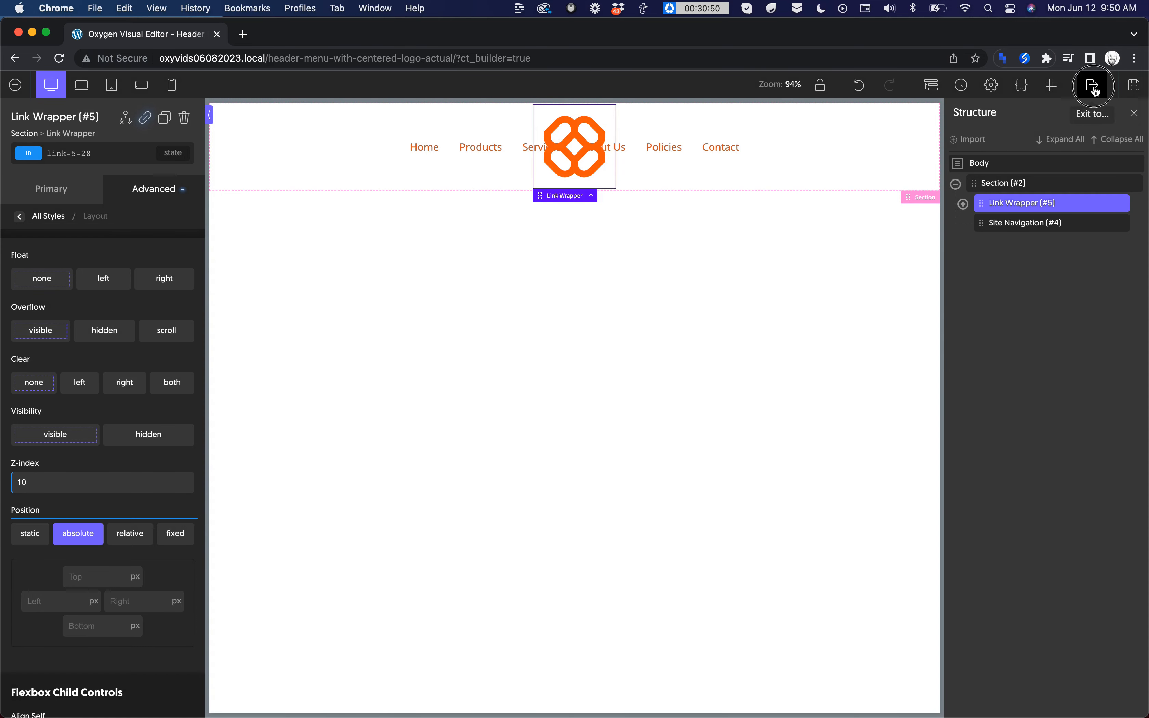
Step: Copy the ID selector of the site navigation element
click(1016, 224)
click(120, 161)
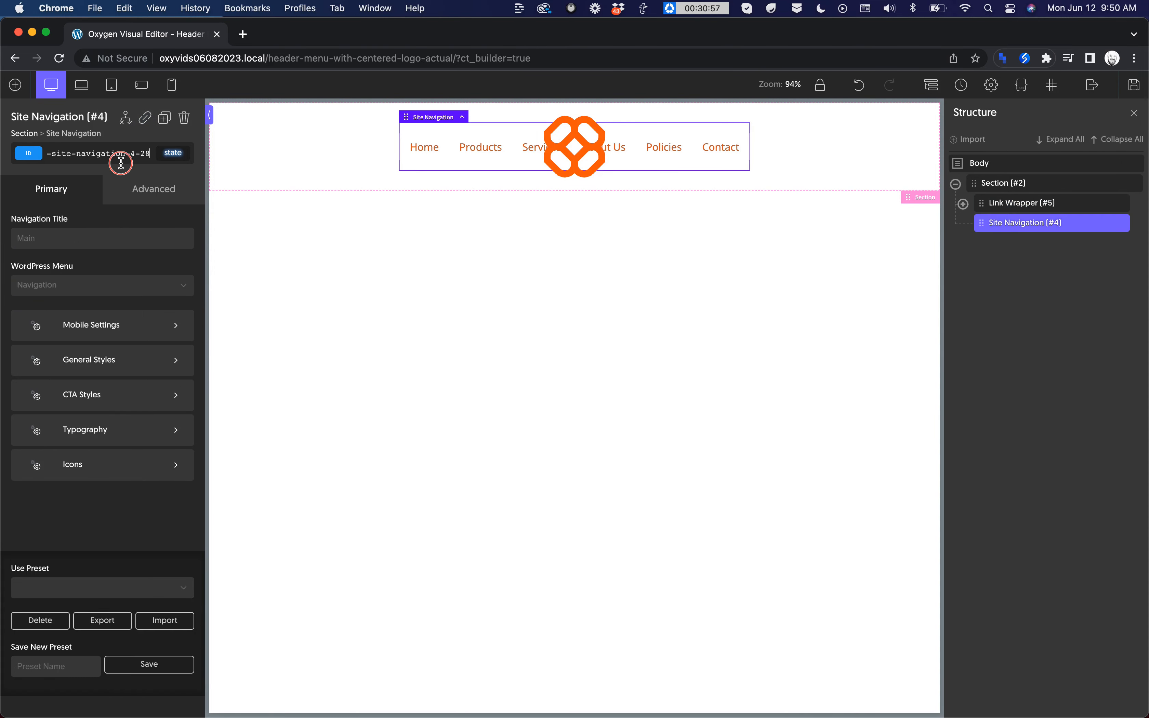
click(1066, 344)
Step: Add a new stylesheet named logonav
click(1021, 88)
click(967, 151)
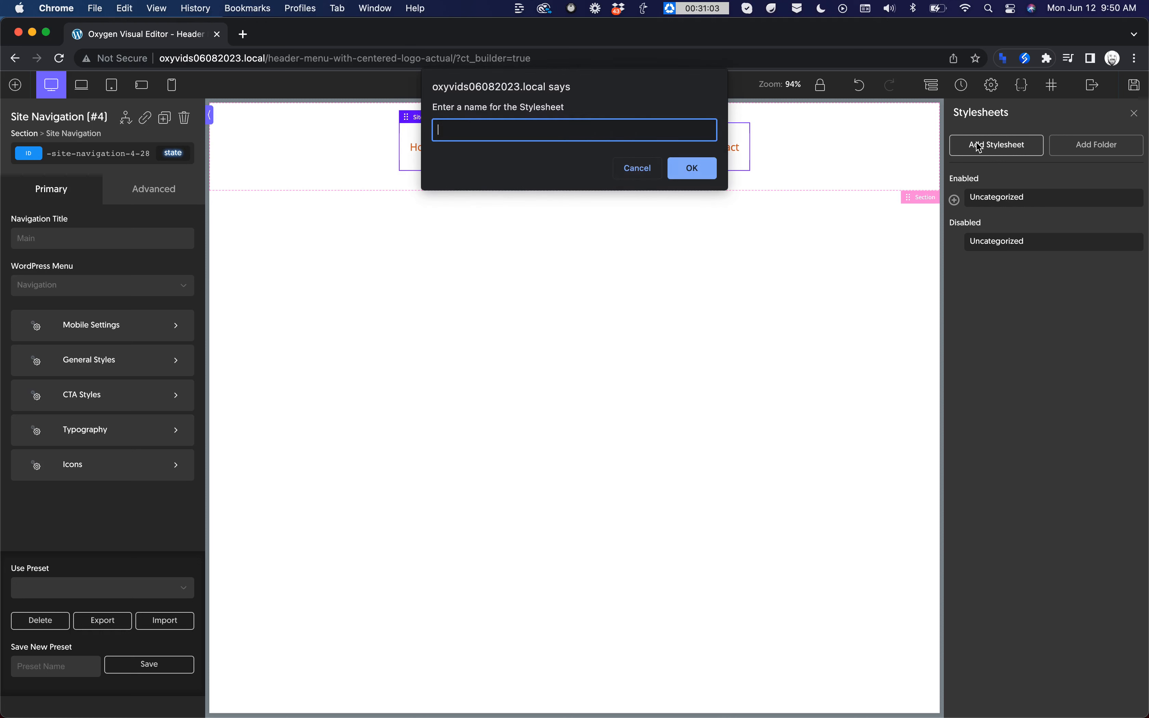
text(logonav)
key(Return)
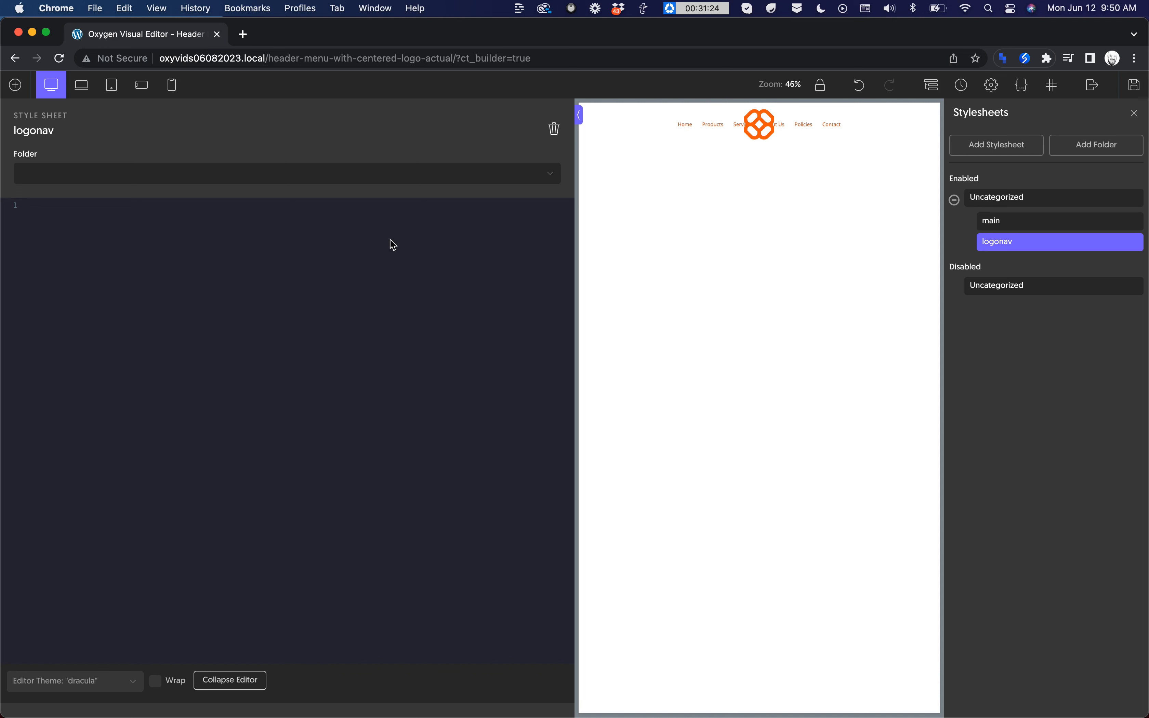
text((min-width: 767px) {)
key(Return)
text(#)
text(-site-navigation-4-28)
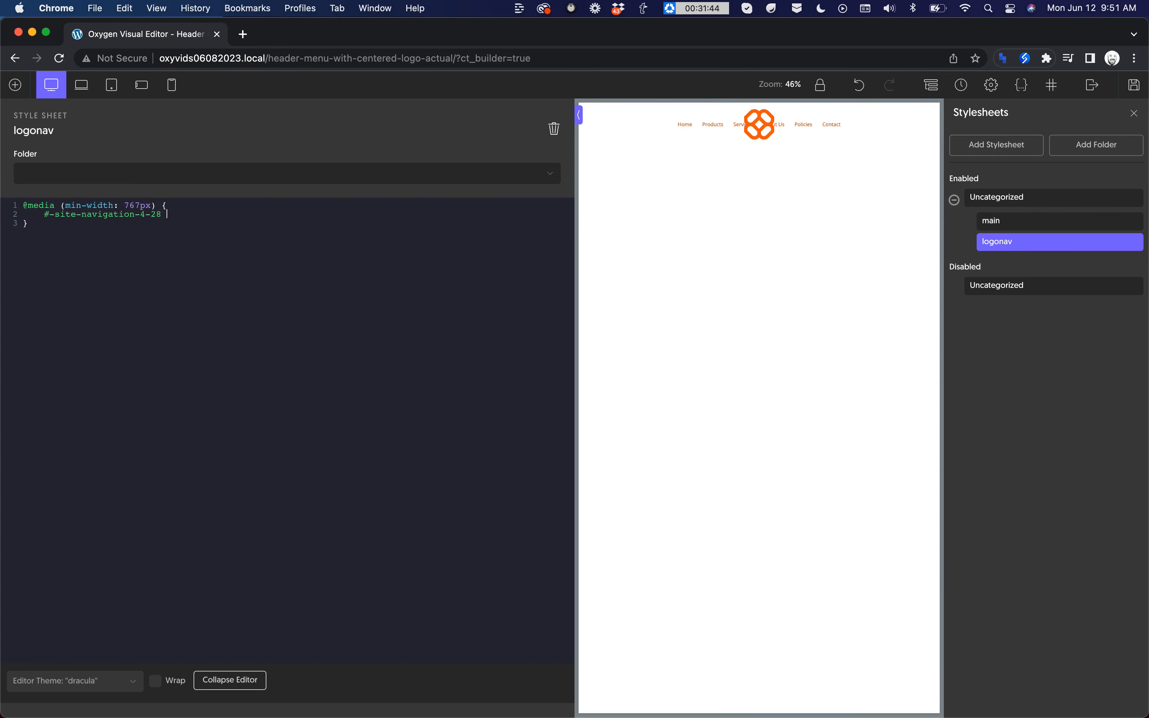
text(> ul > li {)
key(Return)
Step: Test the menu item selector with background: black, and remove that declaration from the rule
text(backgroung: black;)
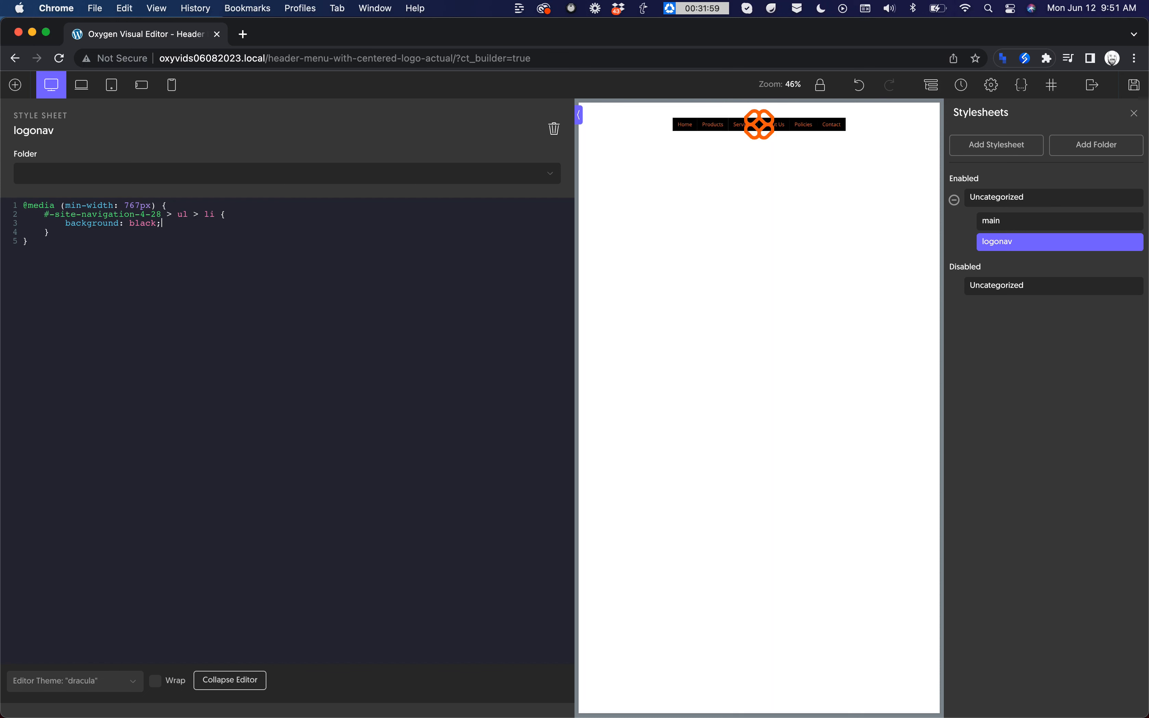
key(BackSpace)
key(BackSpace)
key(BackSpace)
key(BackSpace)
key(BackSpace)
key(BackSpace)
key(BackSpace)
key(BackSpace)
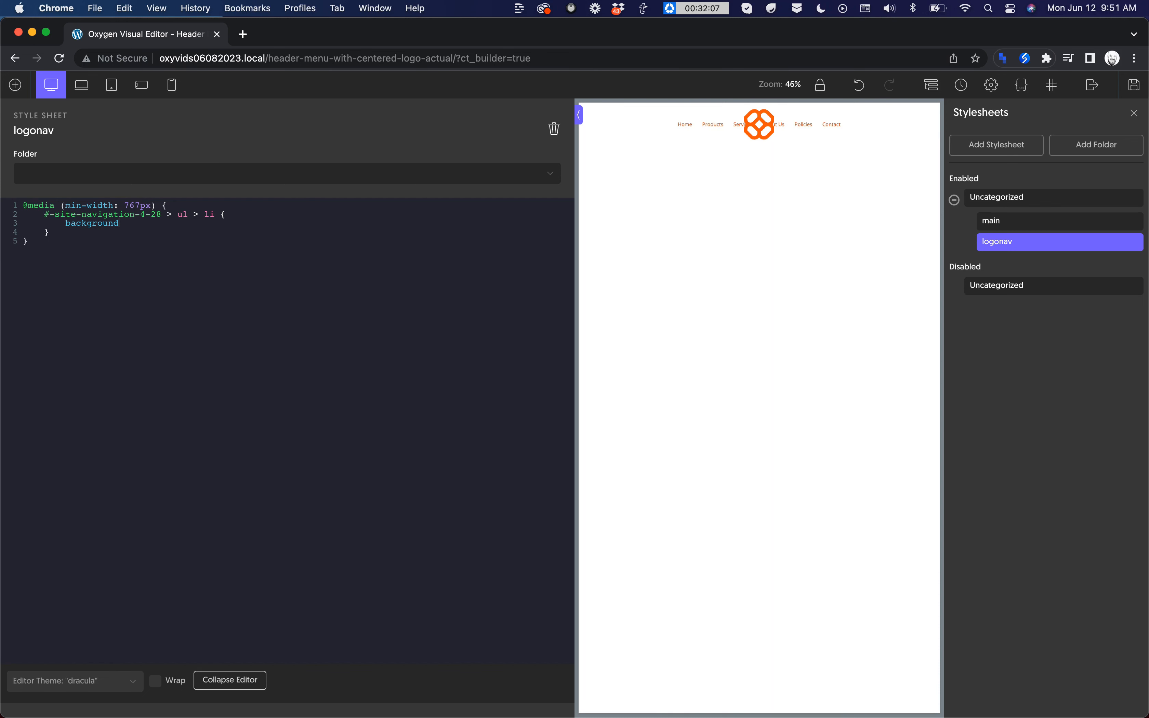
key(BackSpace)
key(BackSpace)
key(BackSpace)
key(BackSpace)
key(BackSpace)
key(BackSpace)
key(BackSpace)
key(BackSpace)
key(BackSpace)
Step: Add margin-right: 128px to the menu item rule and inspect the header at 100% zoom
text(margin-right: 128px;)
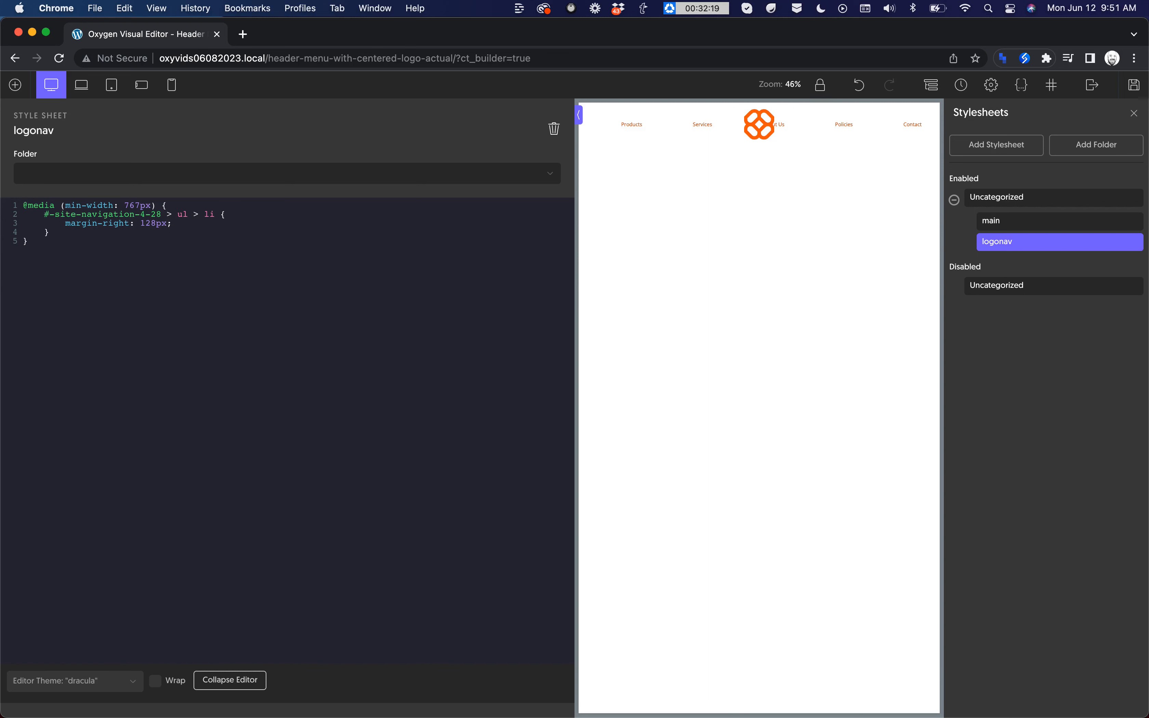
click(820, 85)
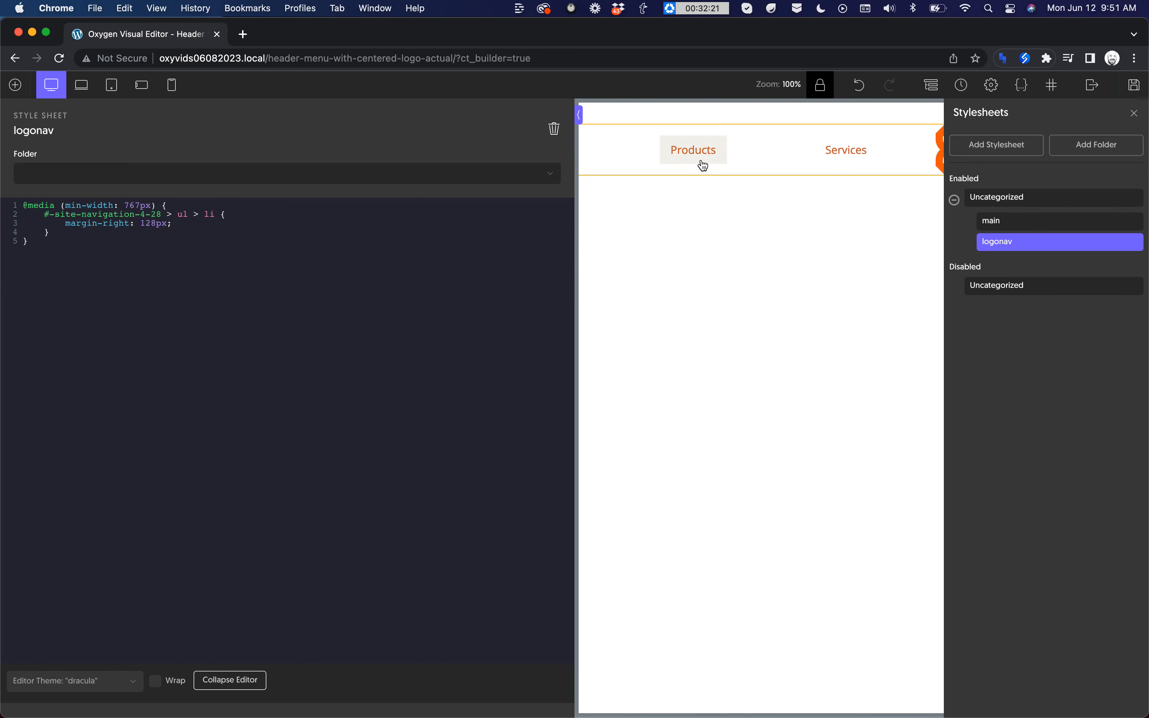
scroll(704, 166, right, 9)
scroll(704, 165, left, 4)
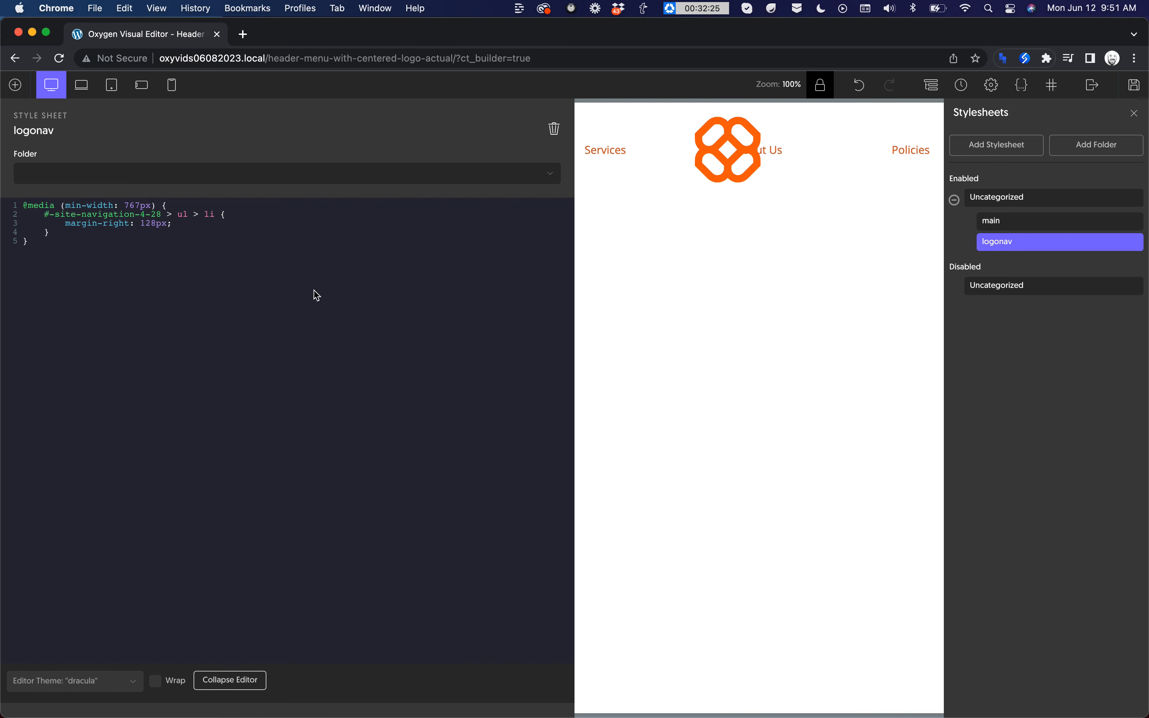
scroll(700, 171, right, 3)
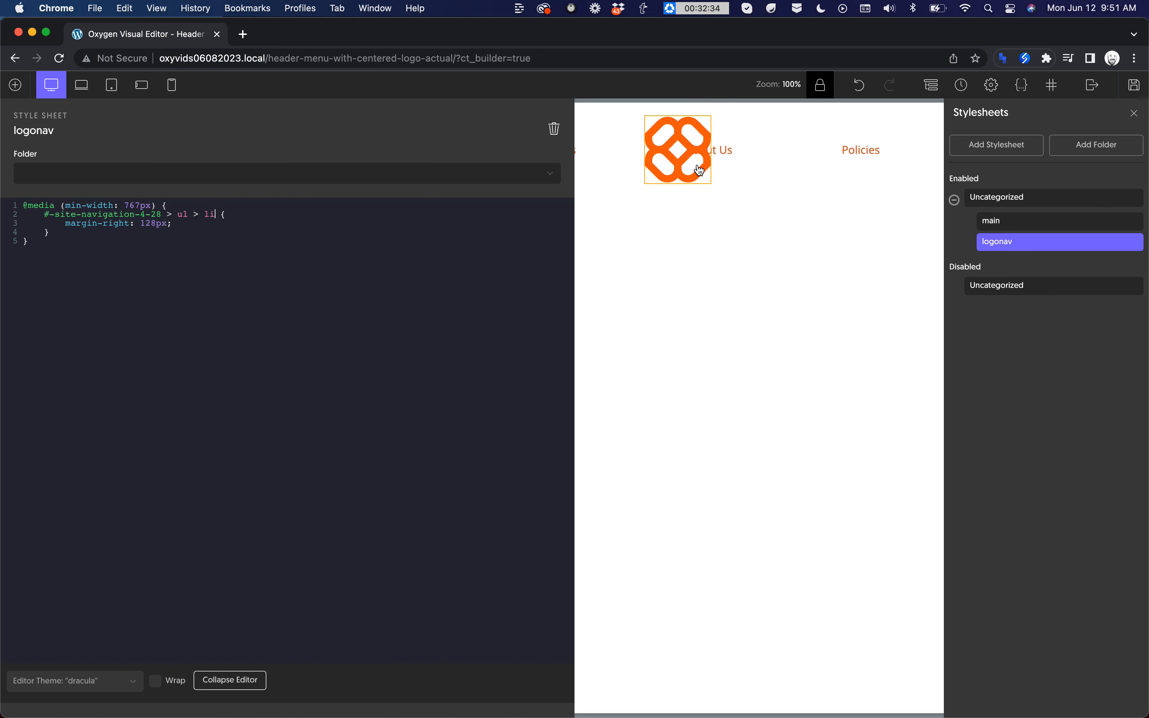
Step: Restrict the rule to the fourth menu item by extending the selector to li:nth-of-type(4)
text(:nth-chi)
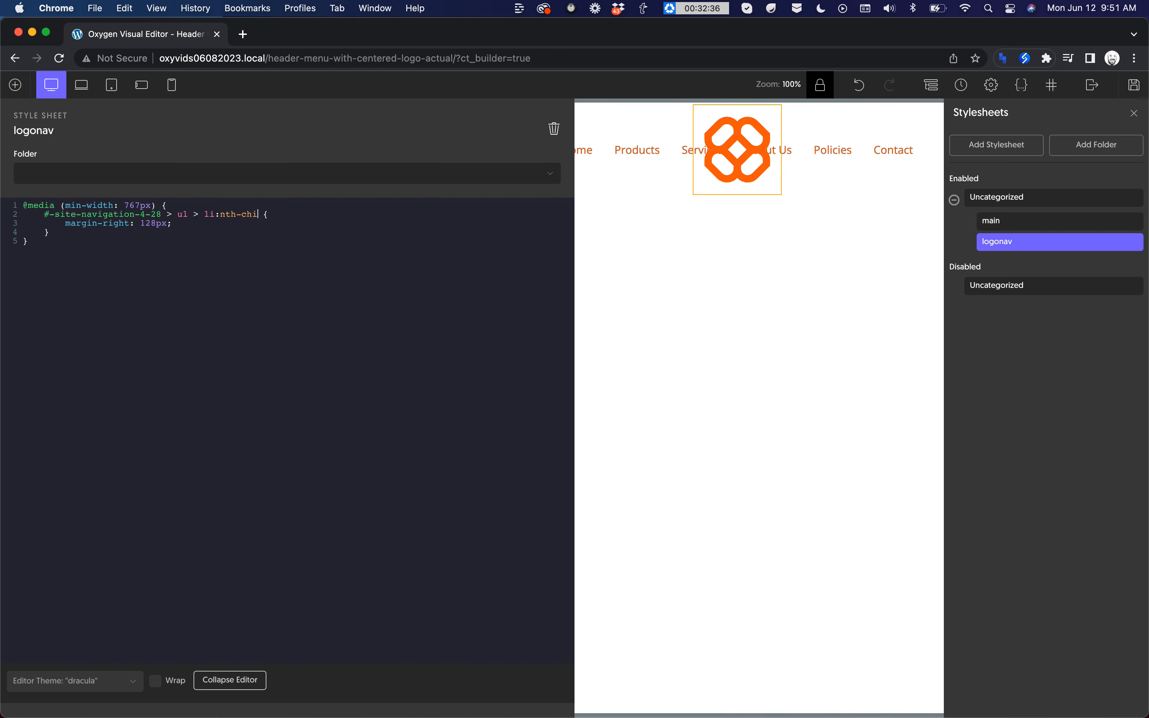
key(BackSpace)
key(BackSpace)
key(BackSpace)
text(of-type)
text((4)
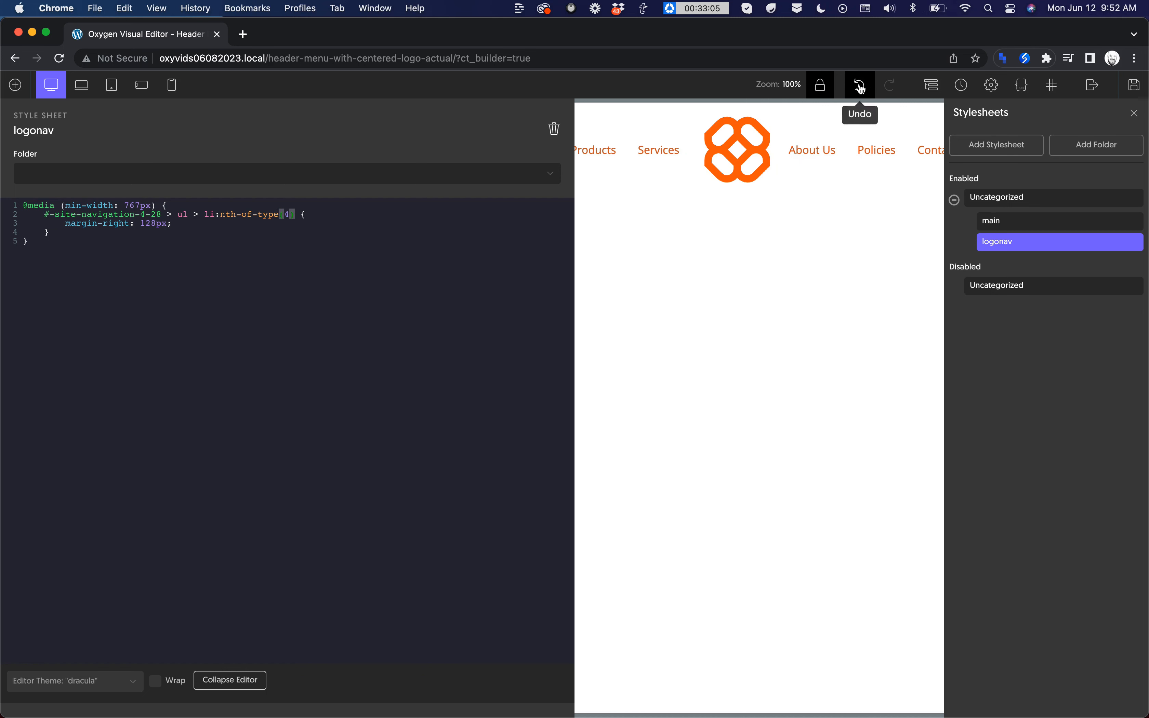
Step: Collapse the code editor and unlock the preview zoom
click(231, 680)
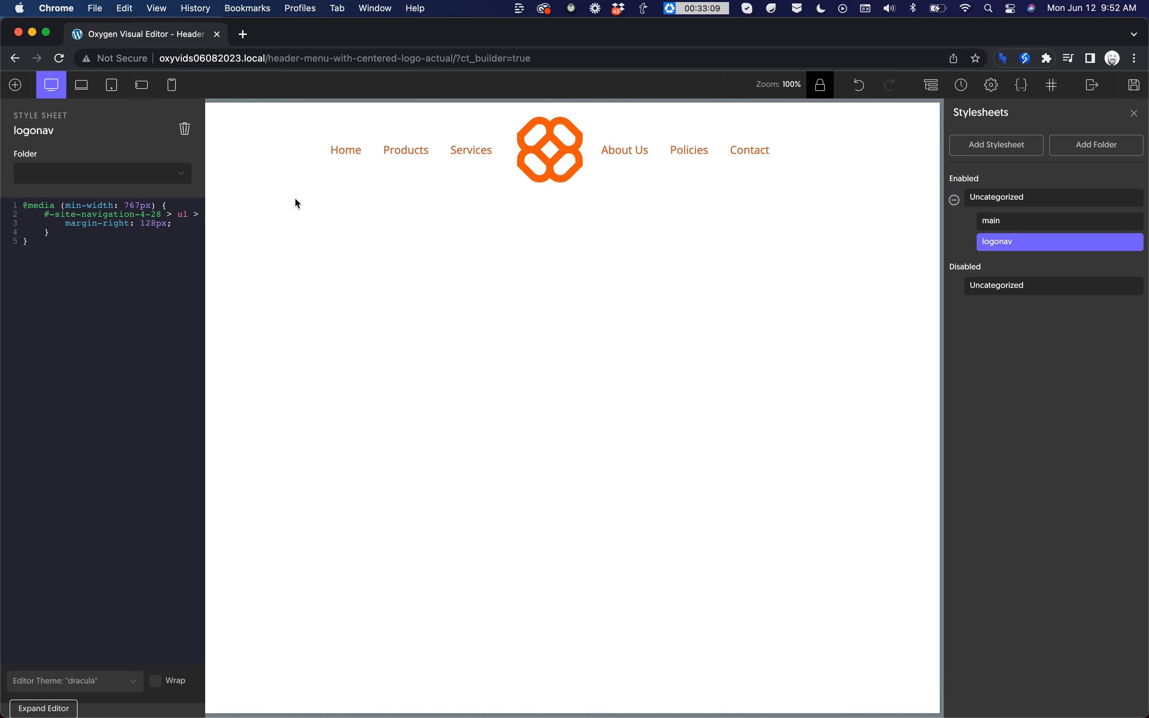
click(821, 85)
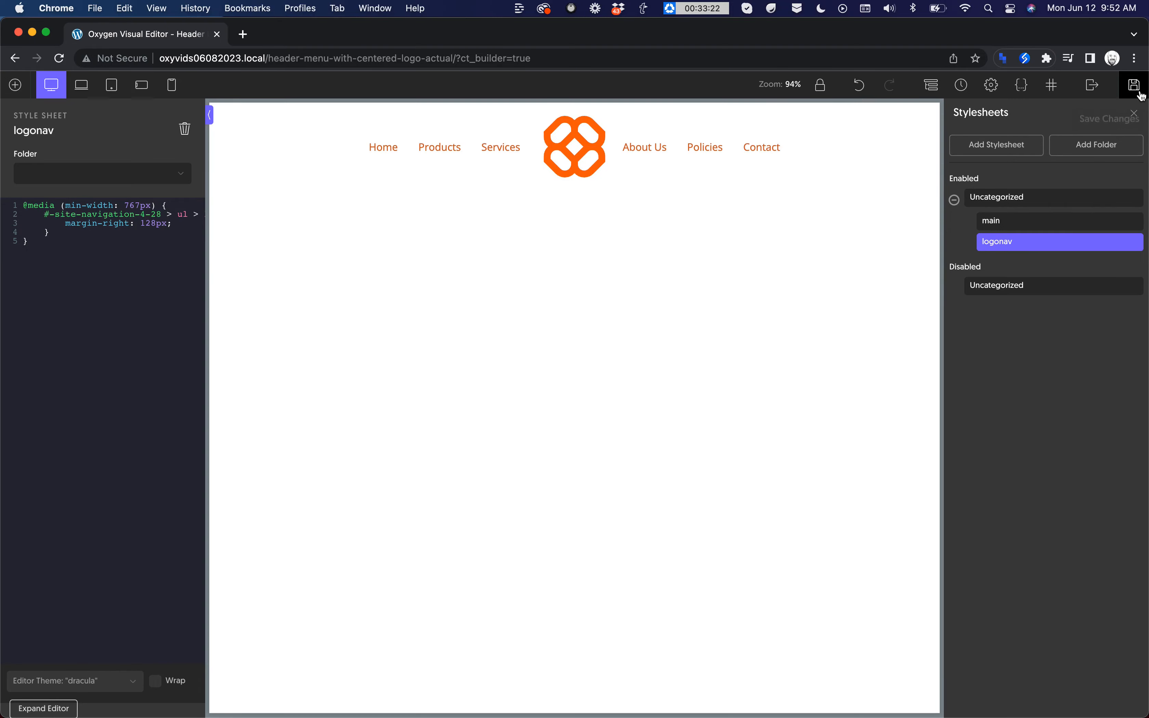
Step: Save the changes and open the page's frontend in a new tab to check the header
mouse_move(1092, 86)
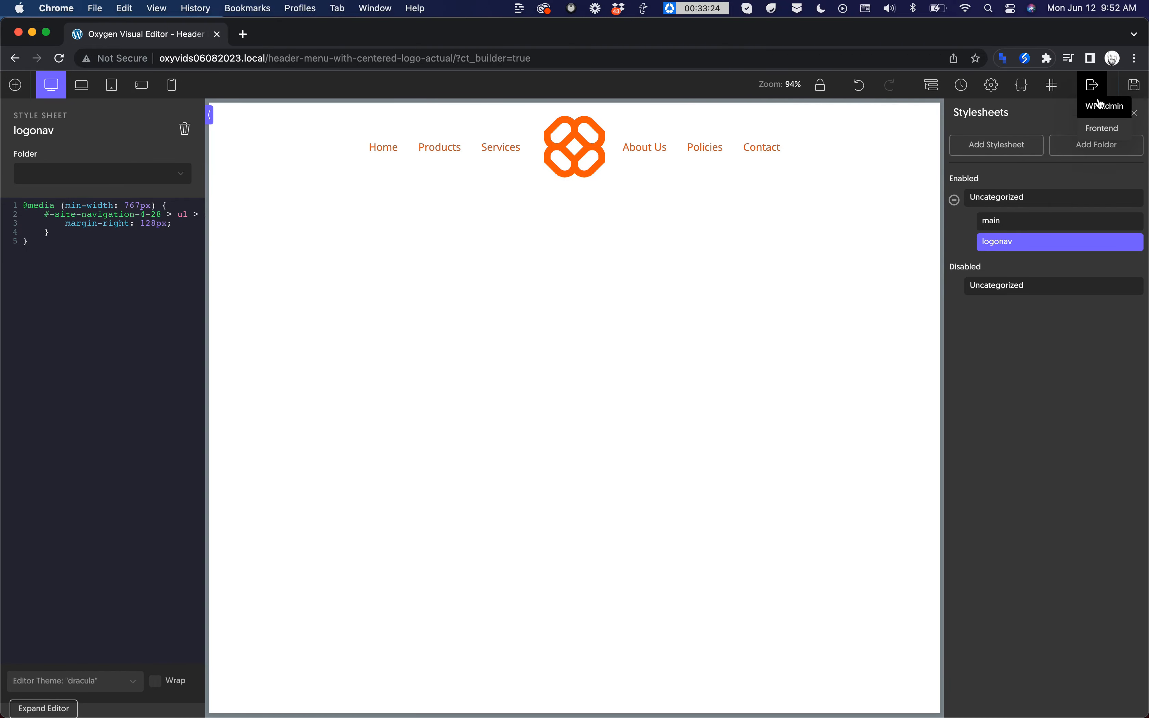
click(1102, 124)
right_click(1102, 121)
click(1055, 126)
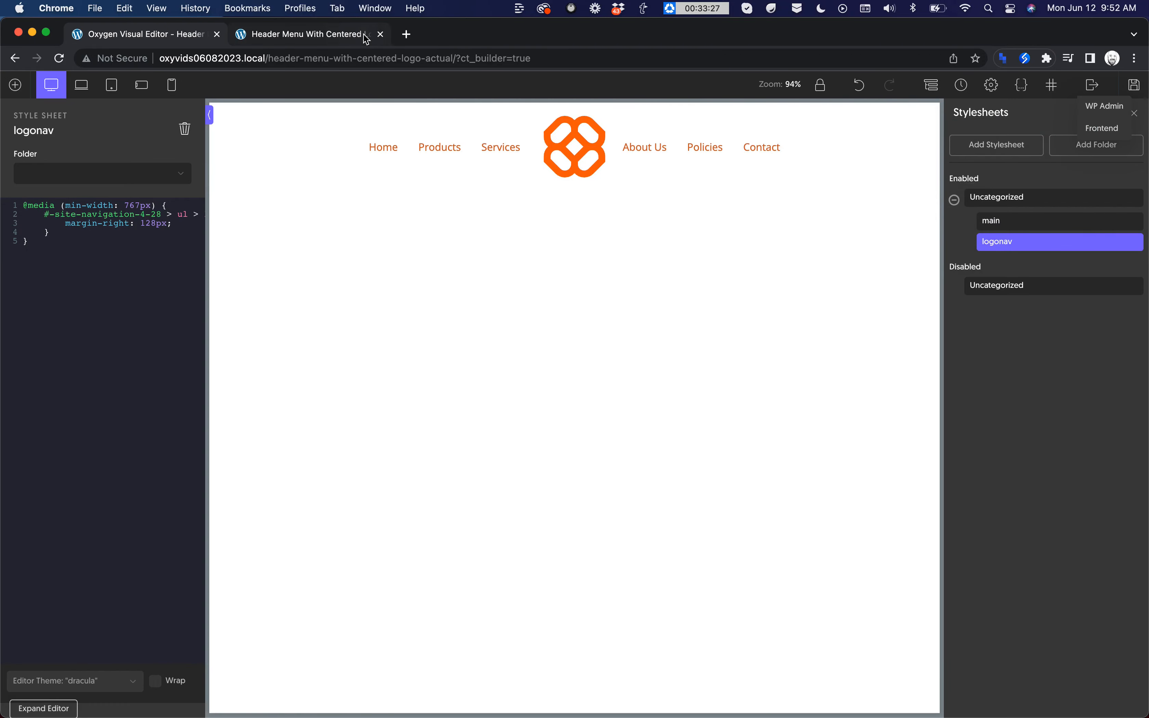
click(364, 34)
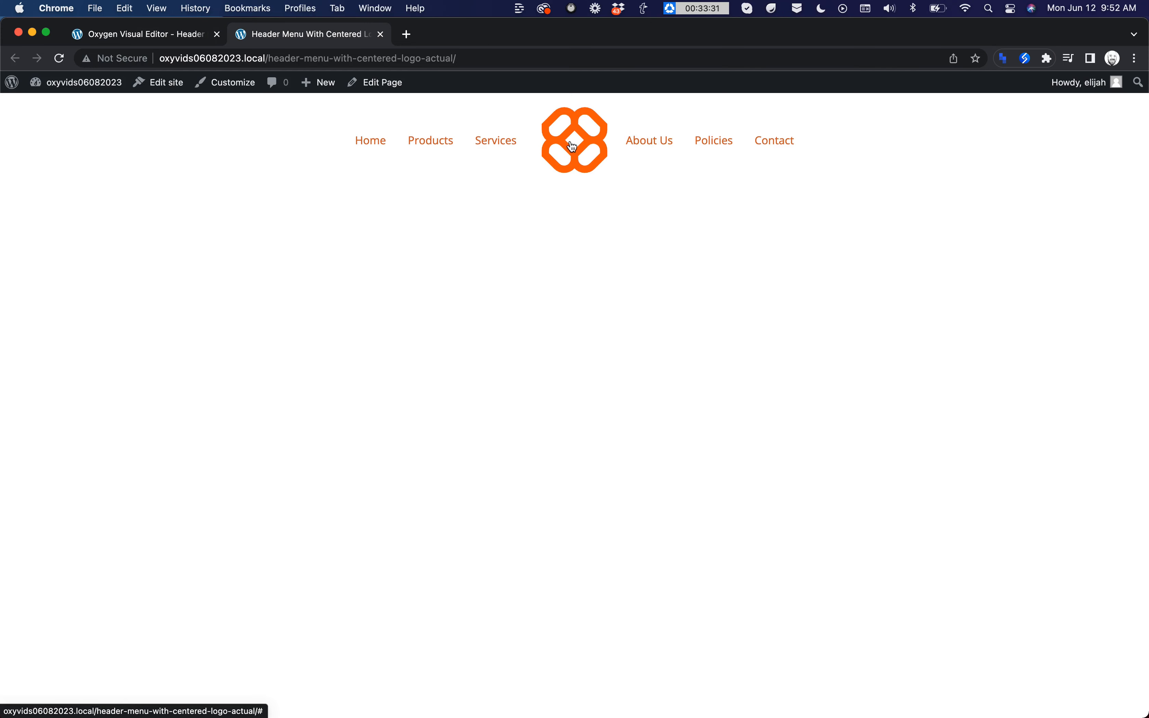
Step: Return to the Oxygen editor and set the URL of the logo's link wrapper to "/"
click(161, 36)
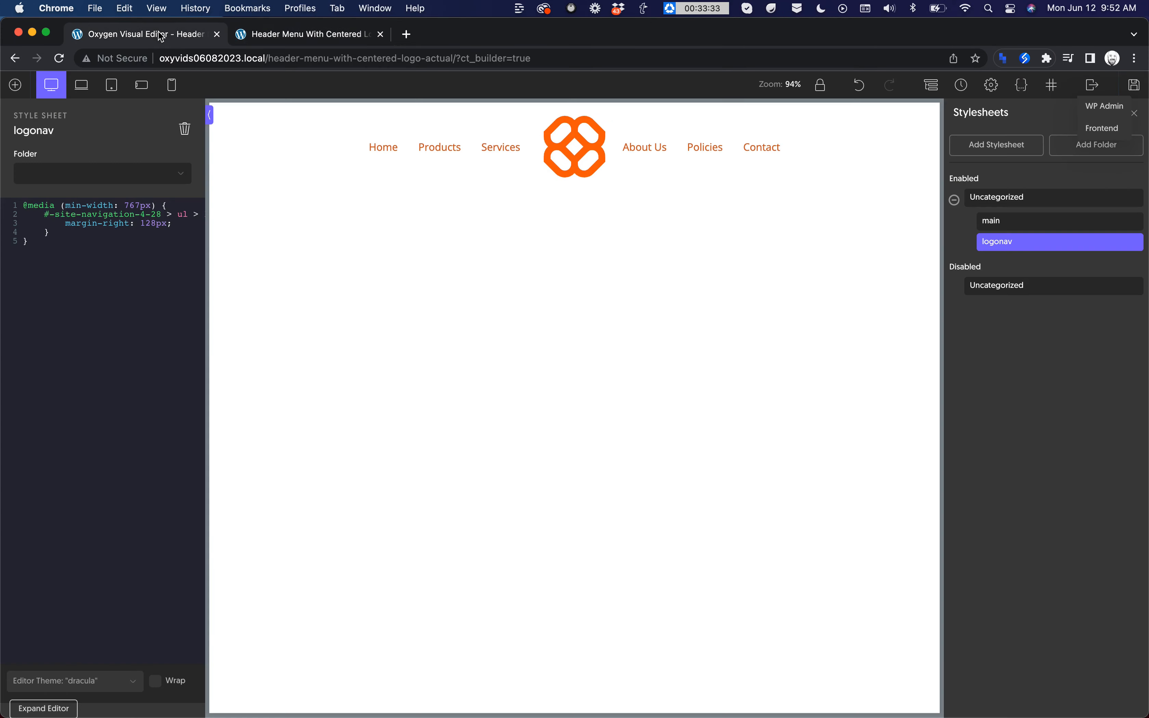
click(588, 184)
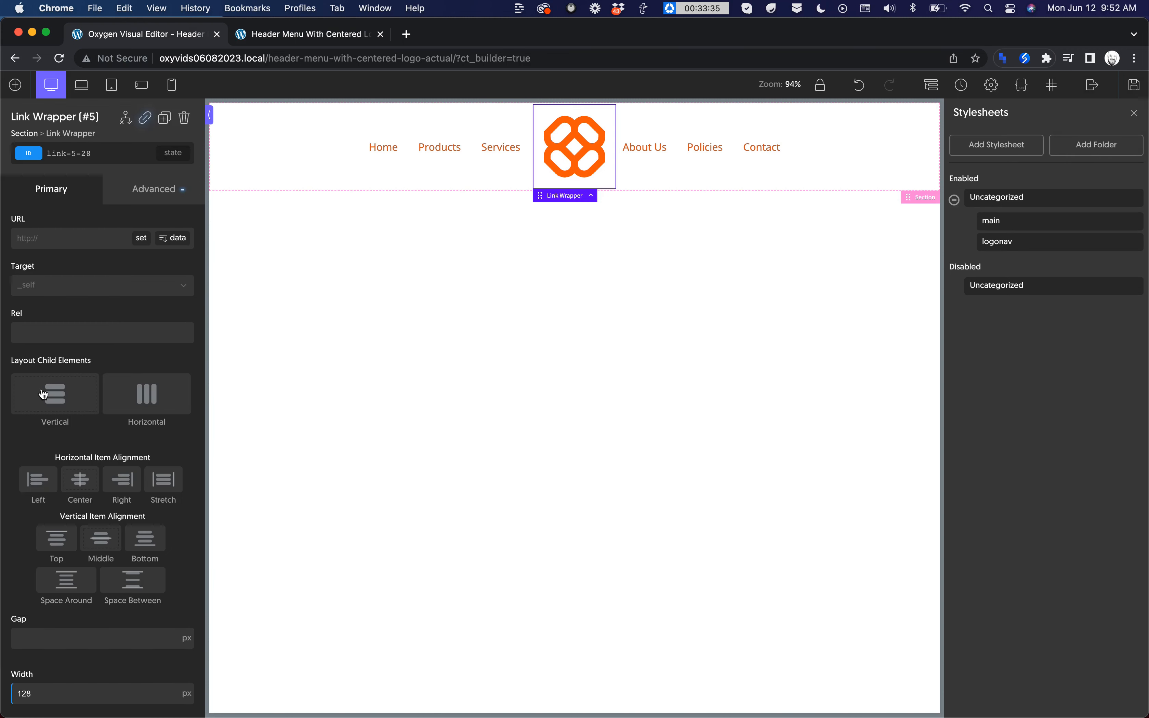
click(38, 237)
text(/)
Step: Set the site navigation to switch to the mobile menu at less than 768px
click(711, 157)
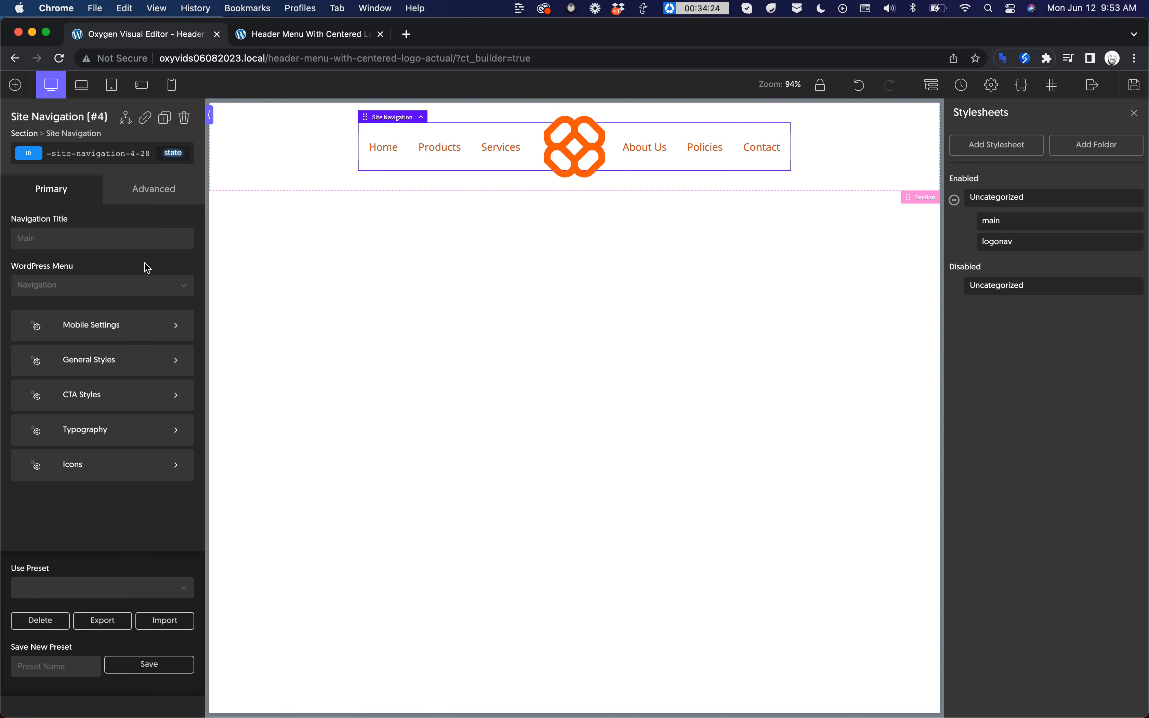
click(117, 333)
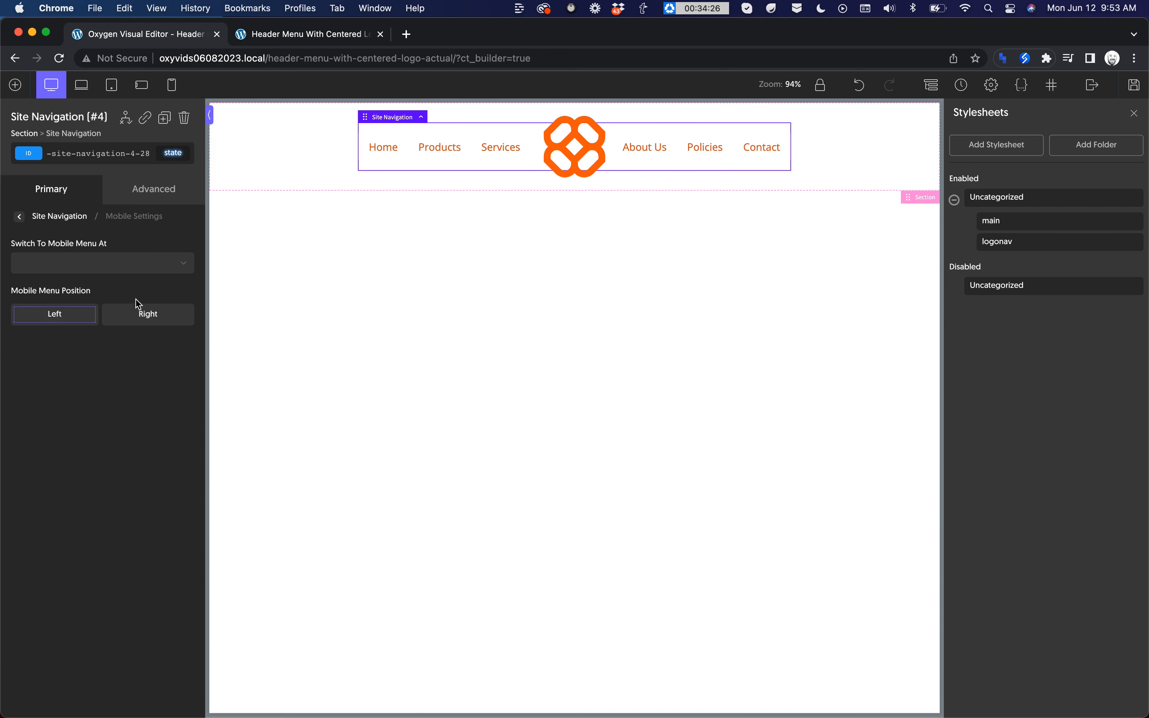
click(108, 269)
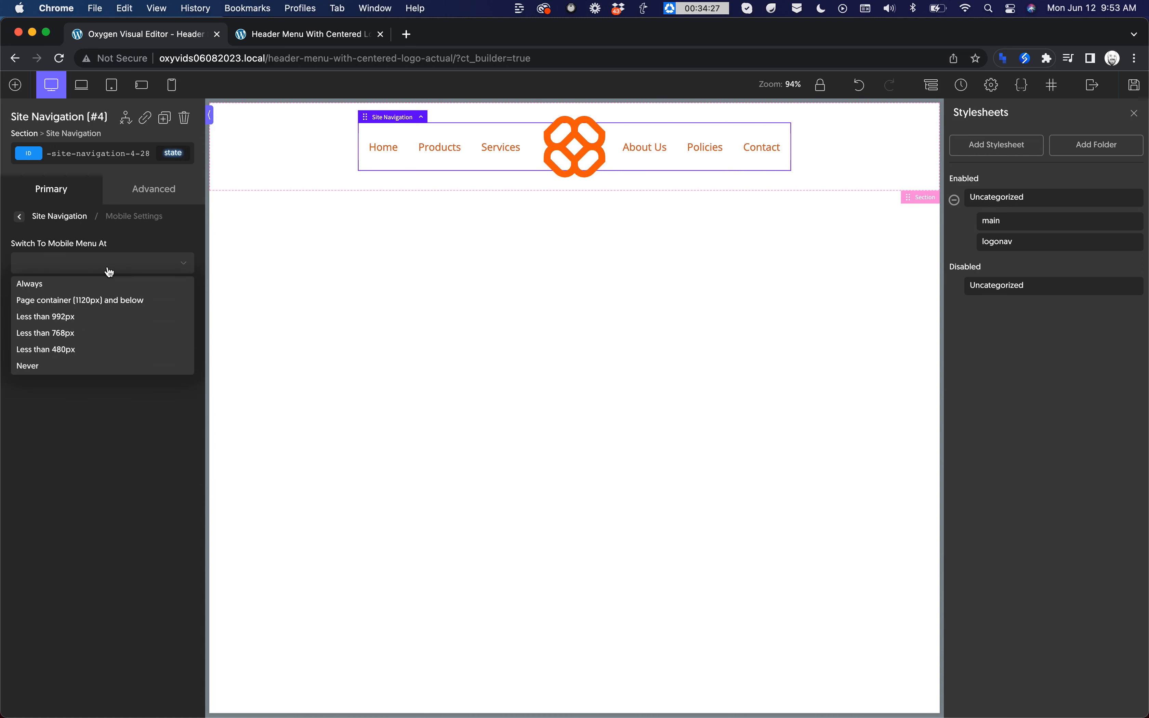
click(87, 334)
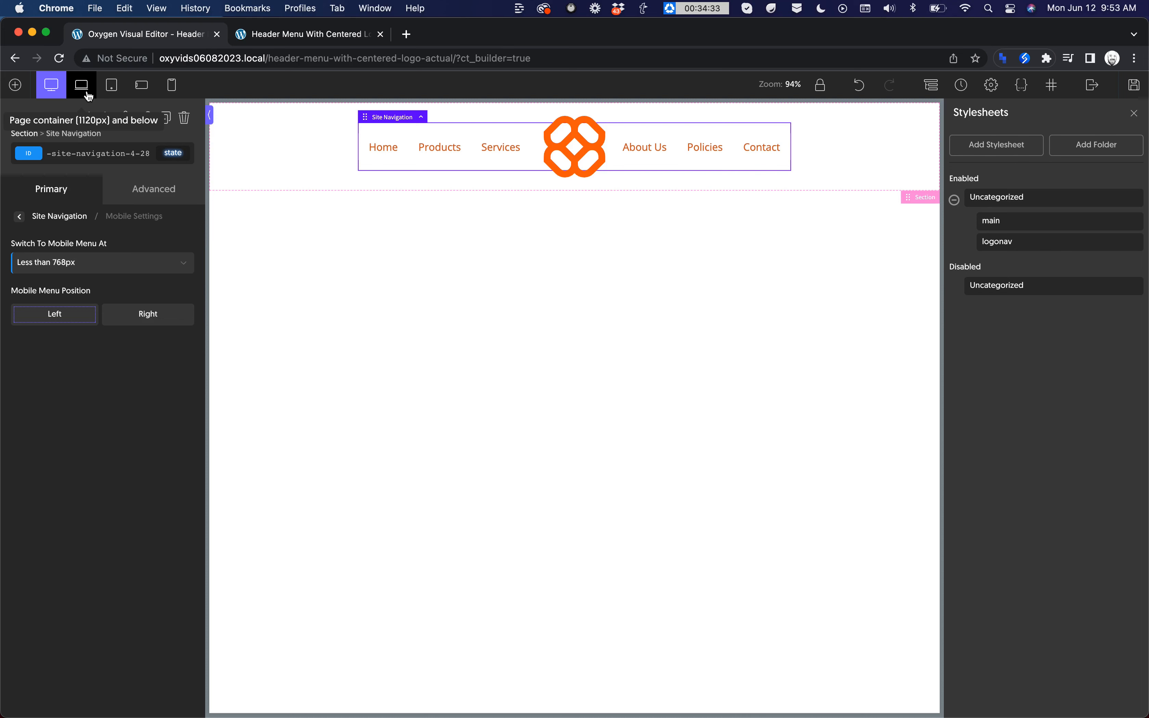
Step: At the phone-landscape breakpoint, set the position of the logo's link wrapper to static
click(142, 85)
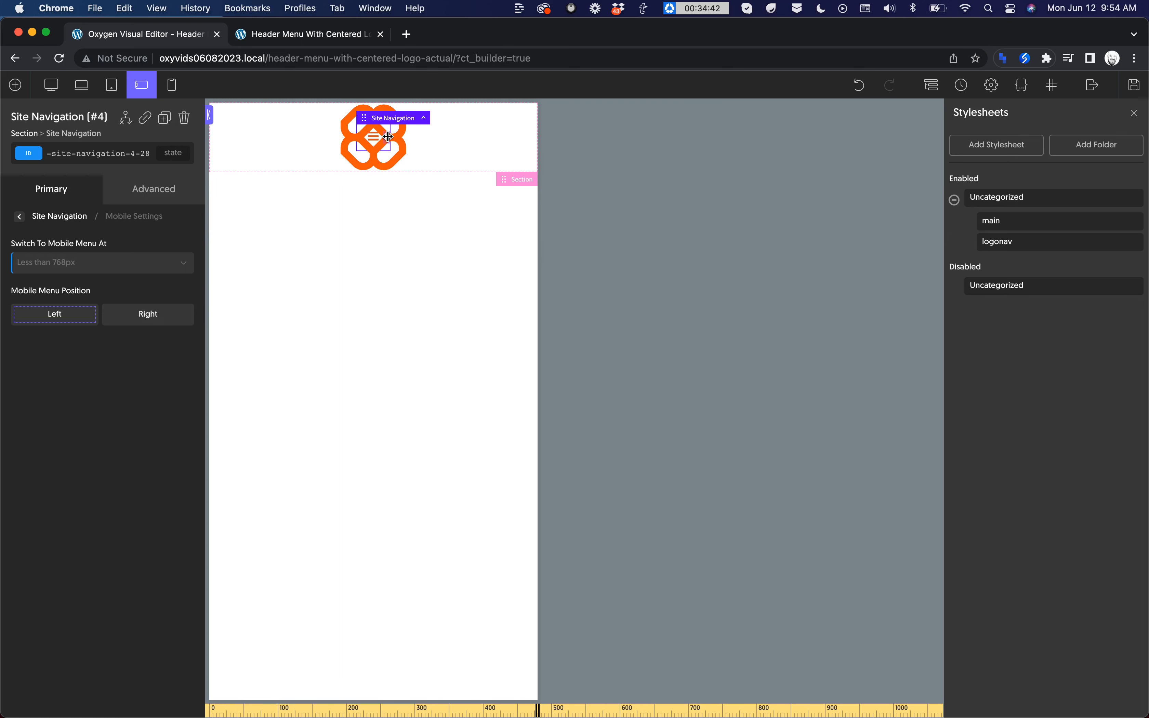
click(406, 155)
click(405, 193)
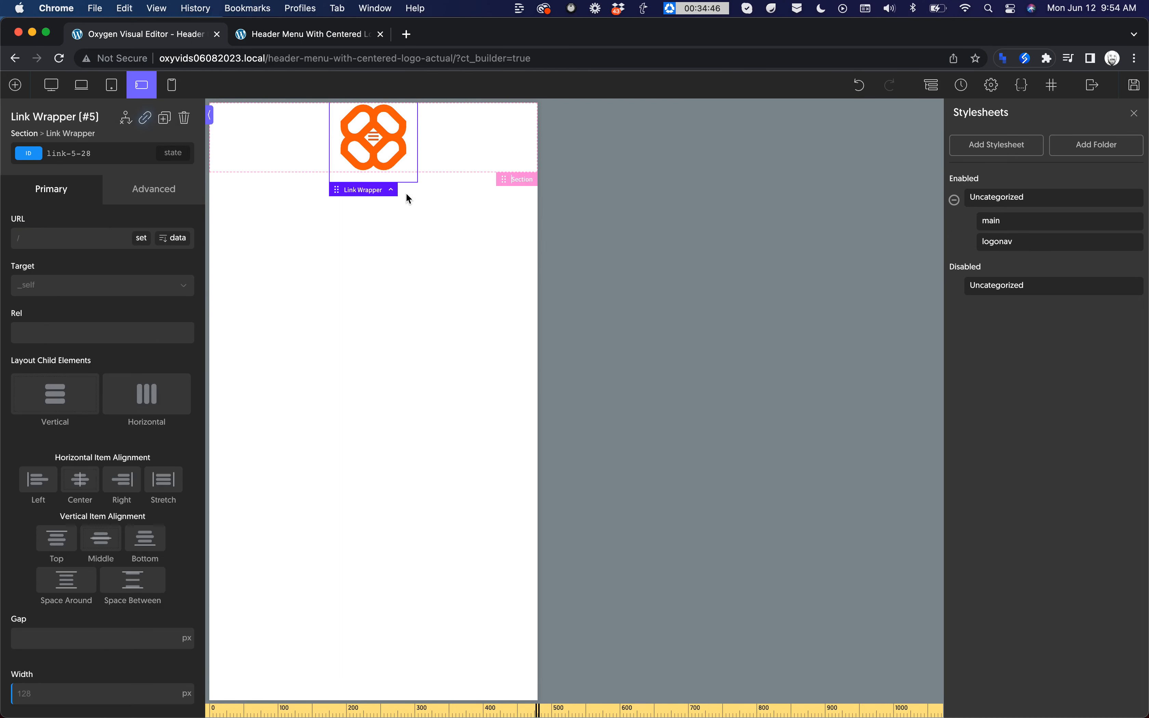
click(139, 187)
click(101, 304)
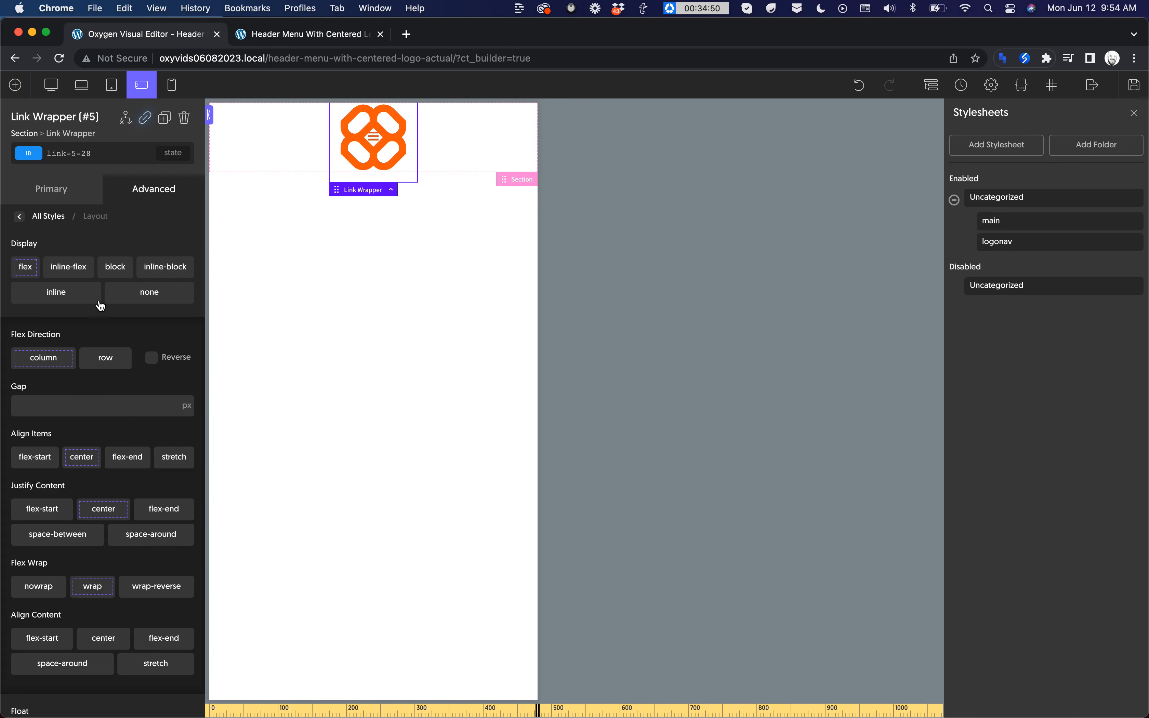
scroll(101, 305, down, 10)
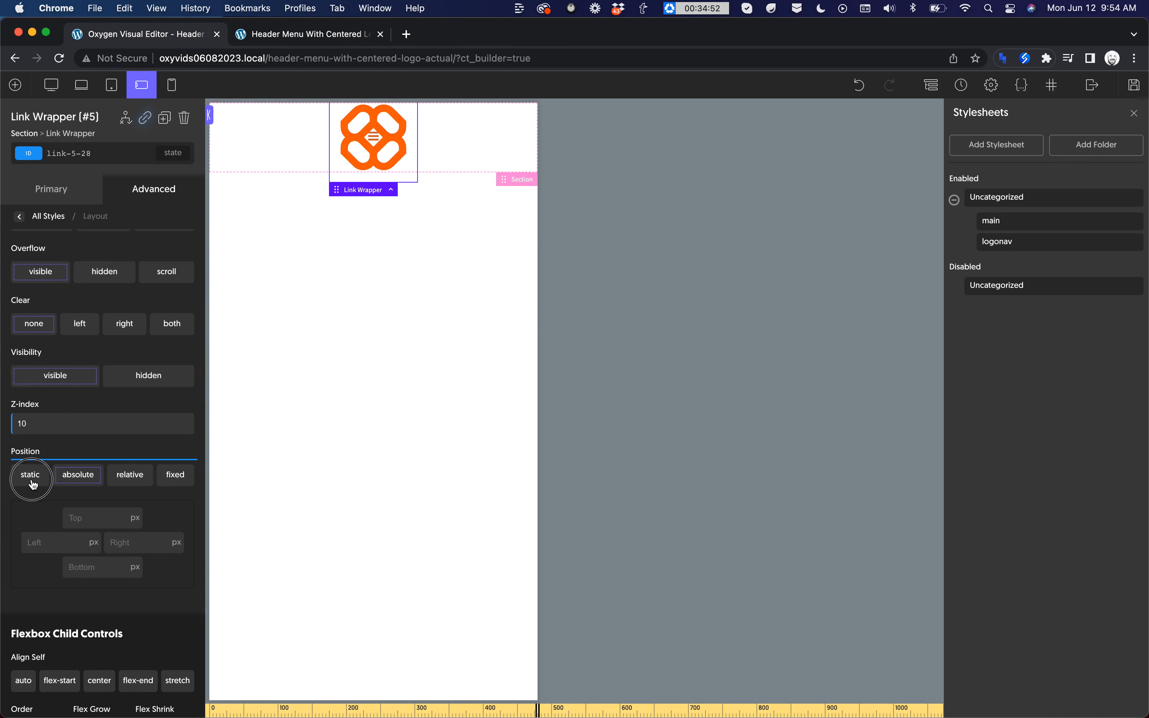
click(32, 477)
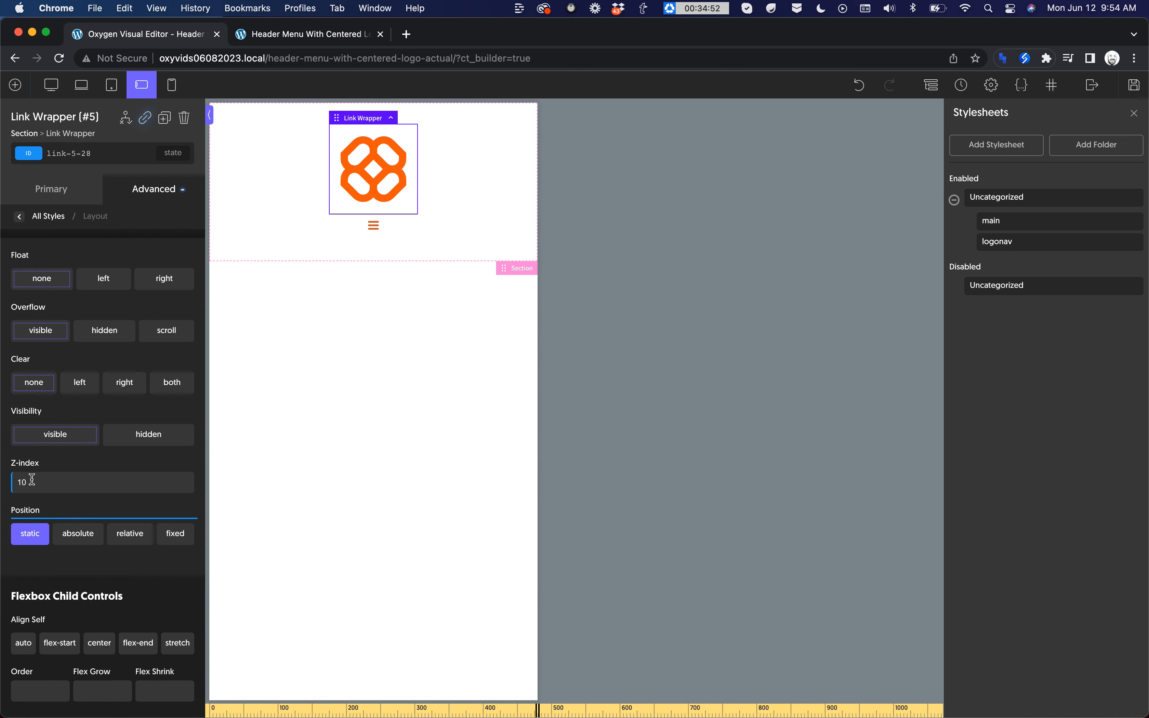
Step: Arrange the header section's child elements horizontally with Space Between alignment at this breakpoint and save the page
click(457, 217)
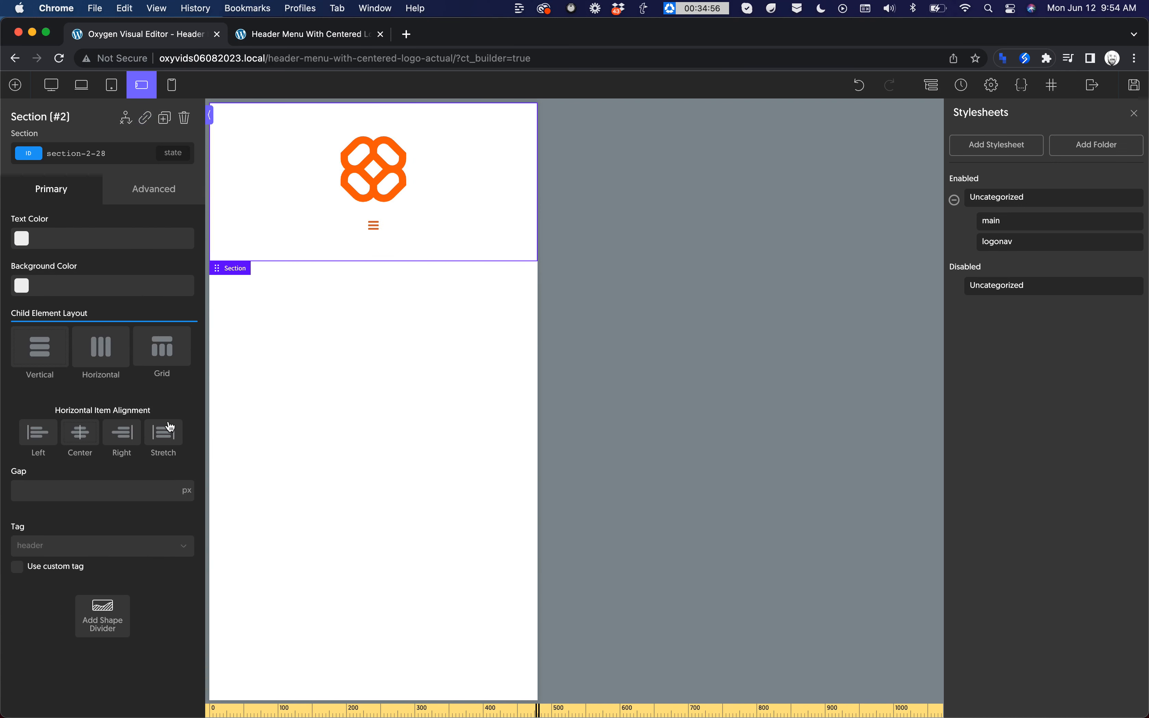
click(98, 357)
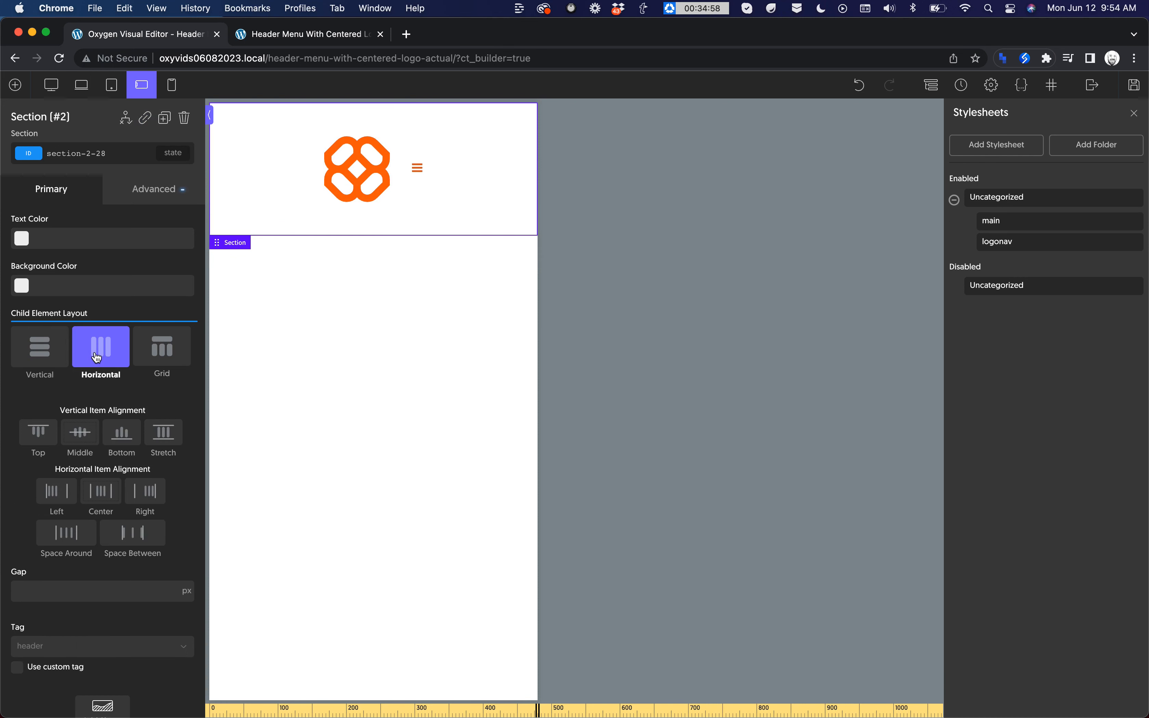
click(136, 546)
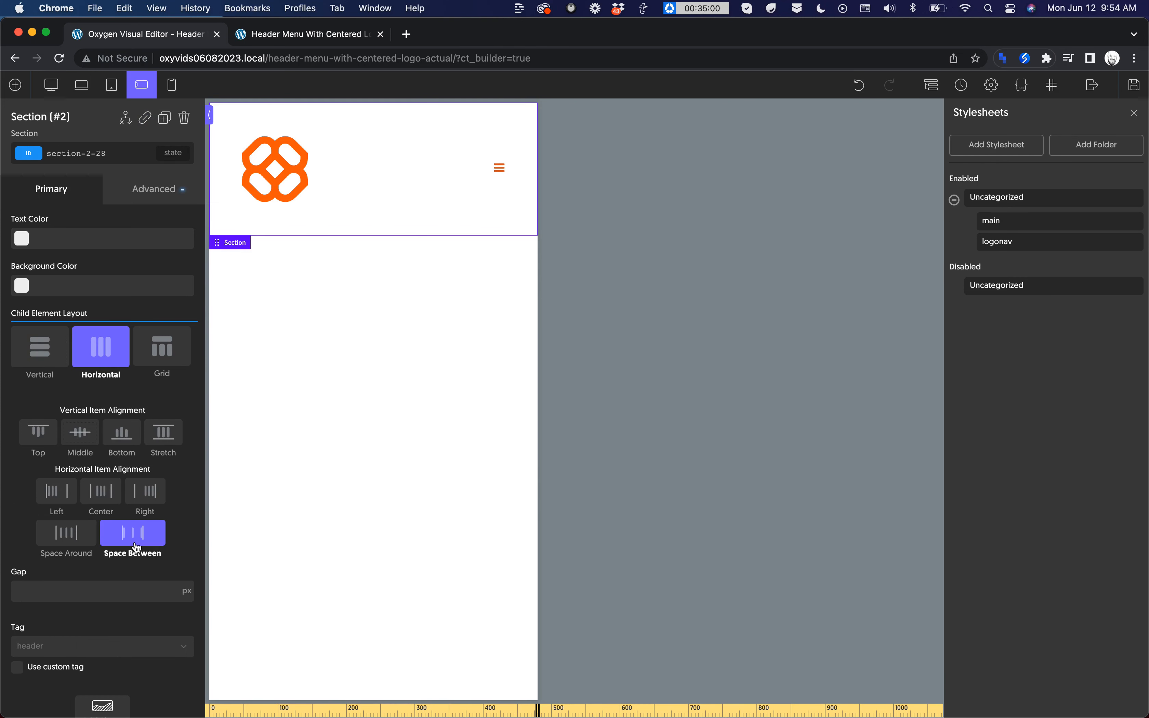
click(1135, 84)
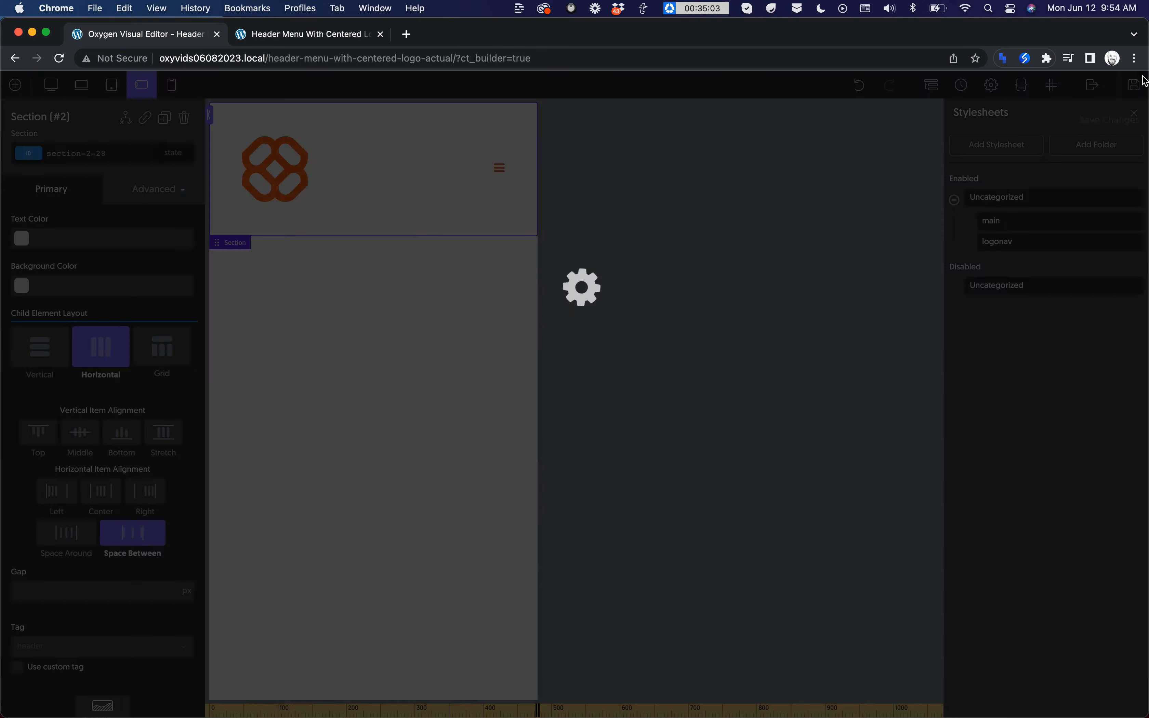
Step: Inspect the frontend page in the browser's responsive device view and widen the preview to about 1097 px to check the header
click(258, 43)
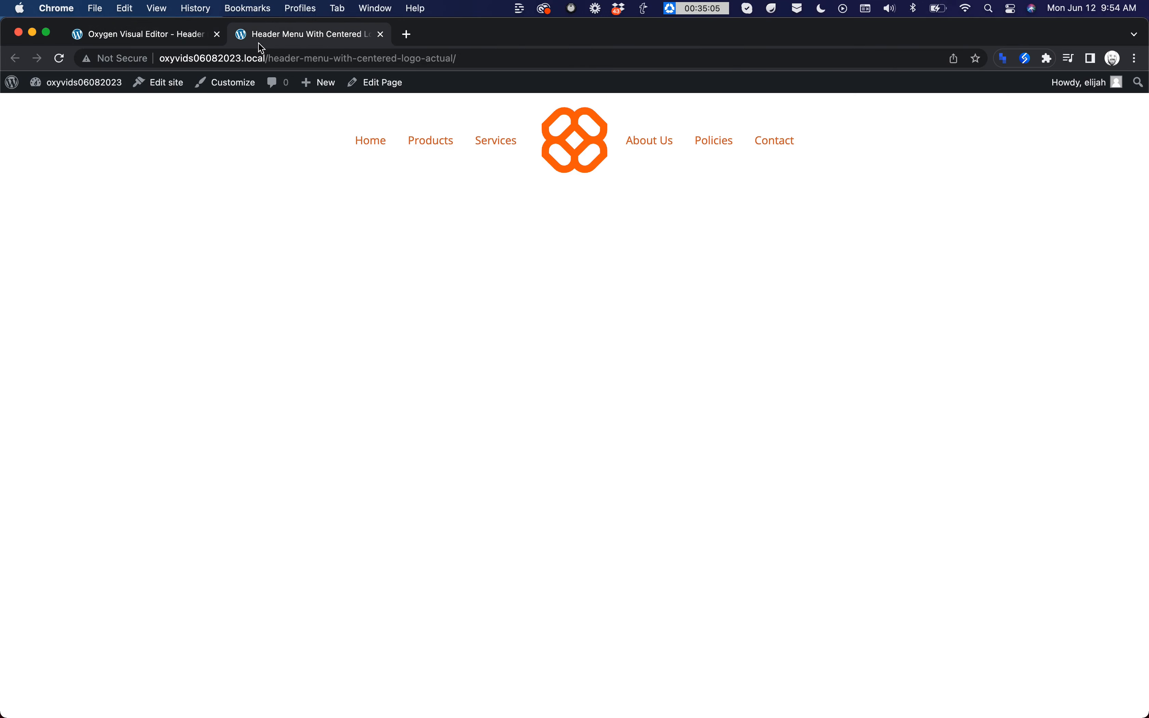
right_click(930, 158)
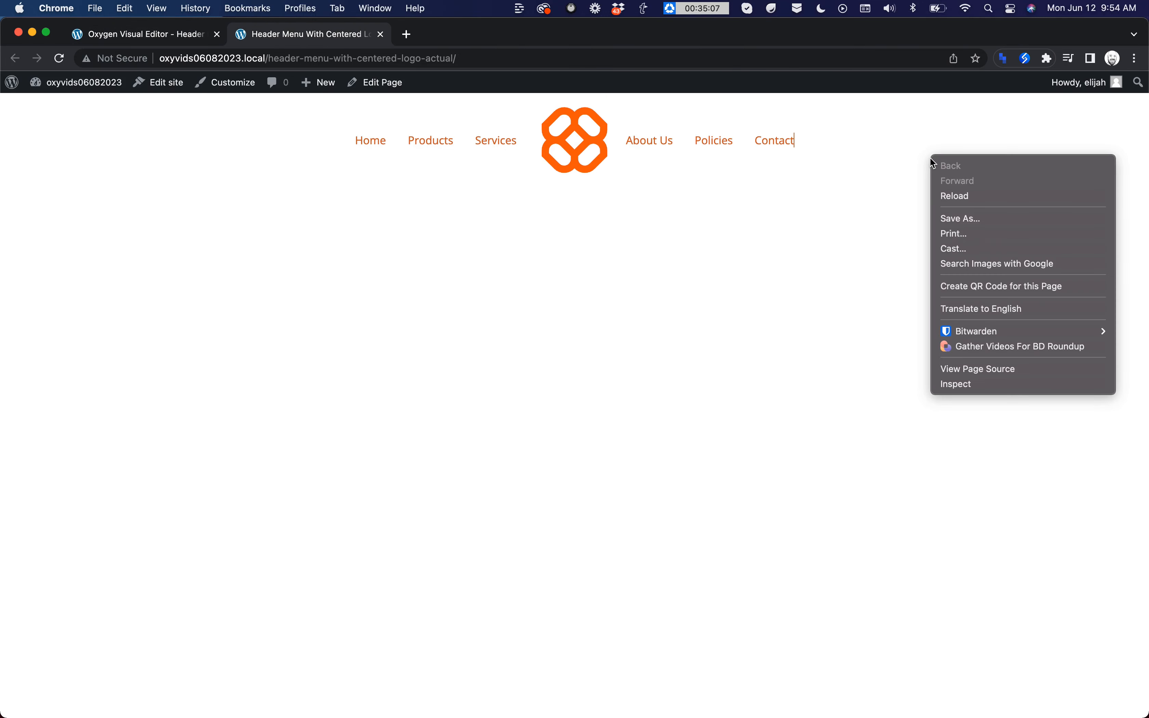
click(956, 385)
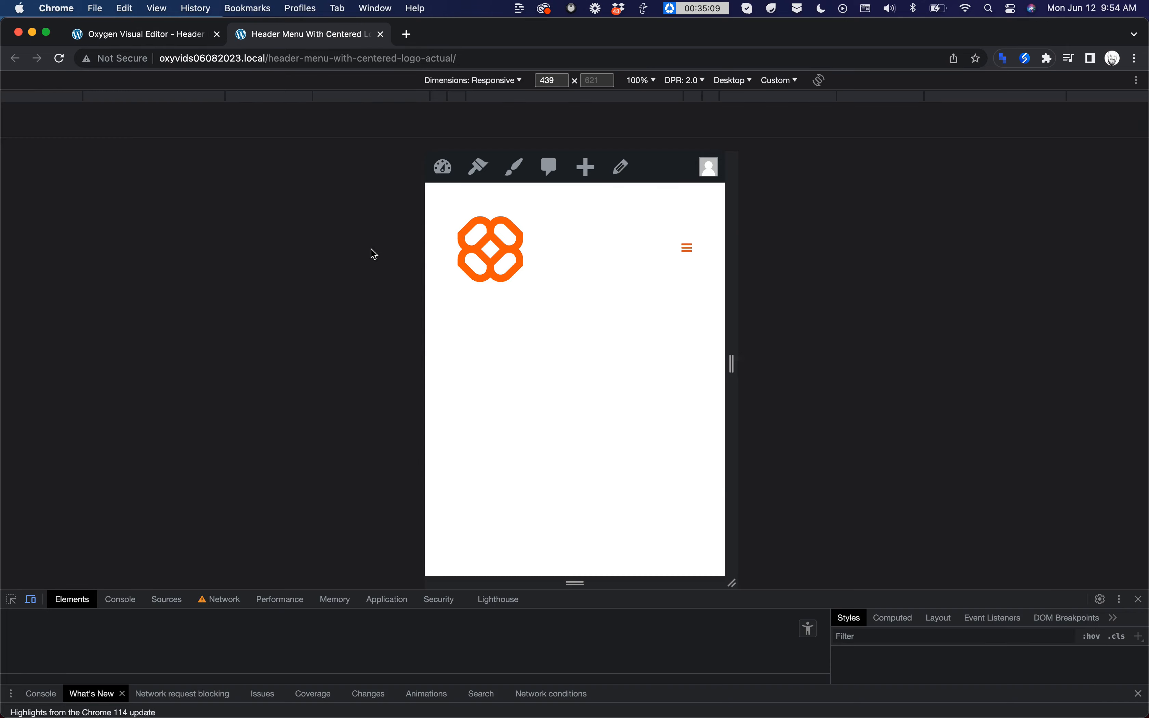
drag(731, 387, 956, 382)
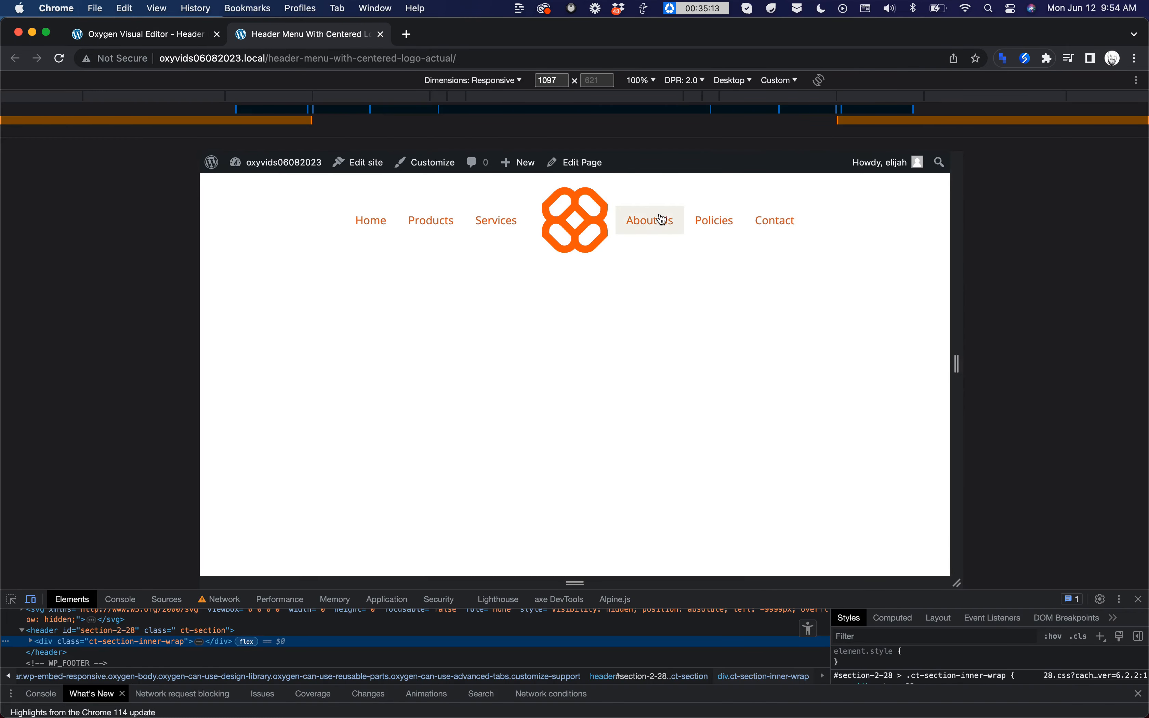
Step: Check the header's keyboard focus order forward to Contact and back to Products, and close the developer tools
click(295, 205)
key(Tab)
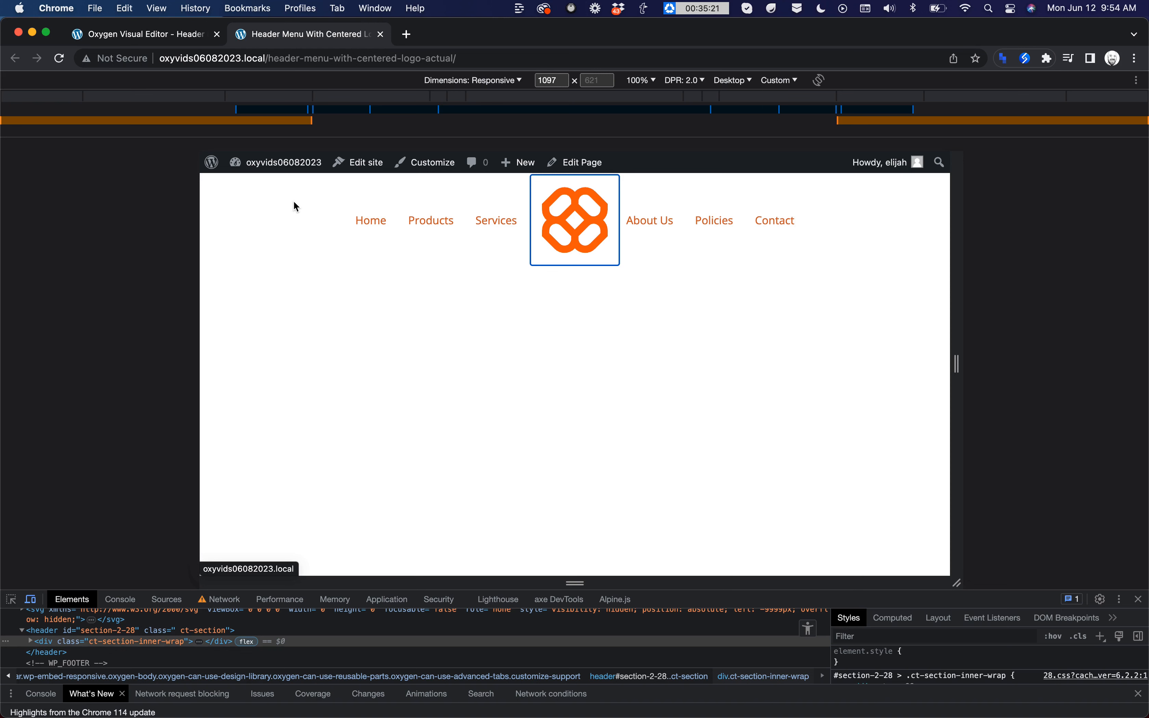
key(Tab)
key(Tab)
key(Tab)
key(Tab)
key(Tab)
key(Tab)
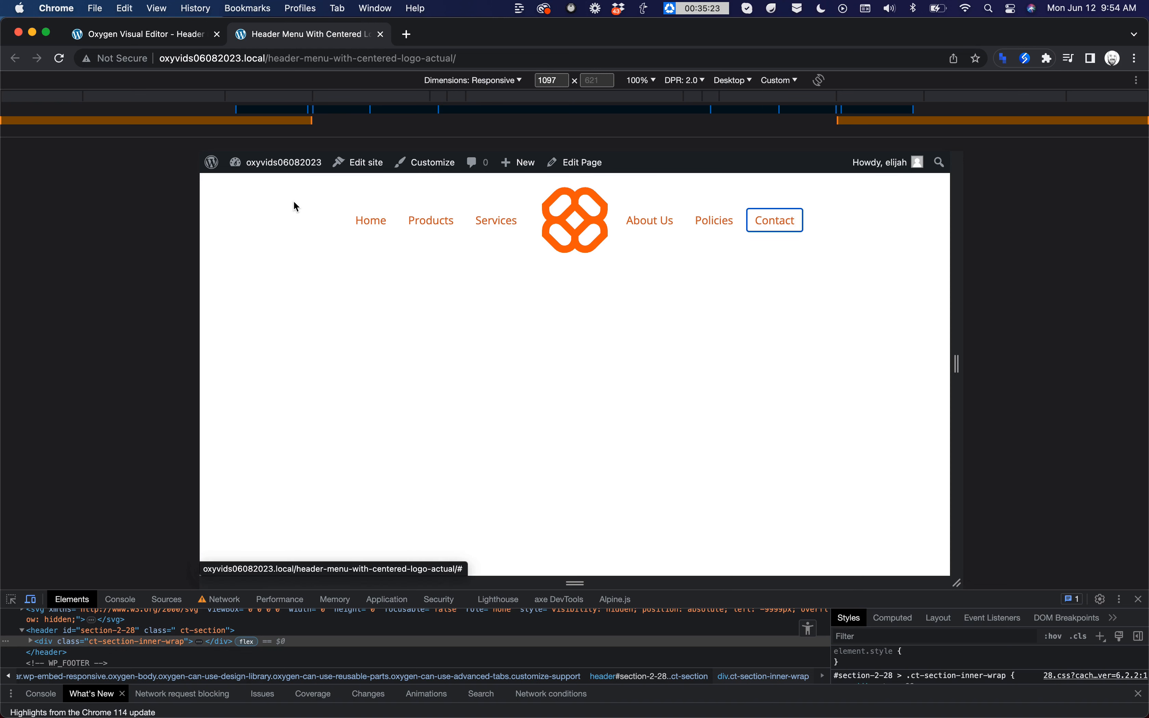
key(shift+Tab)
key(shift+Tab)
key(shift+Tab)
key(shift+Tab)
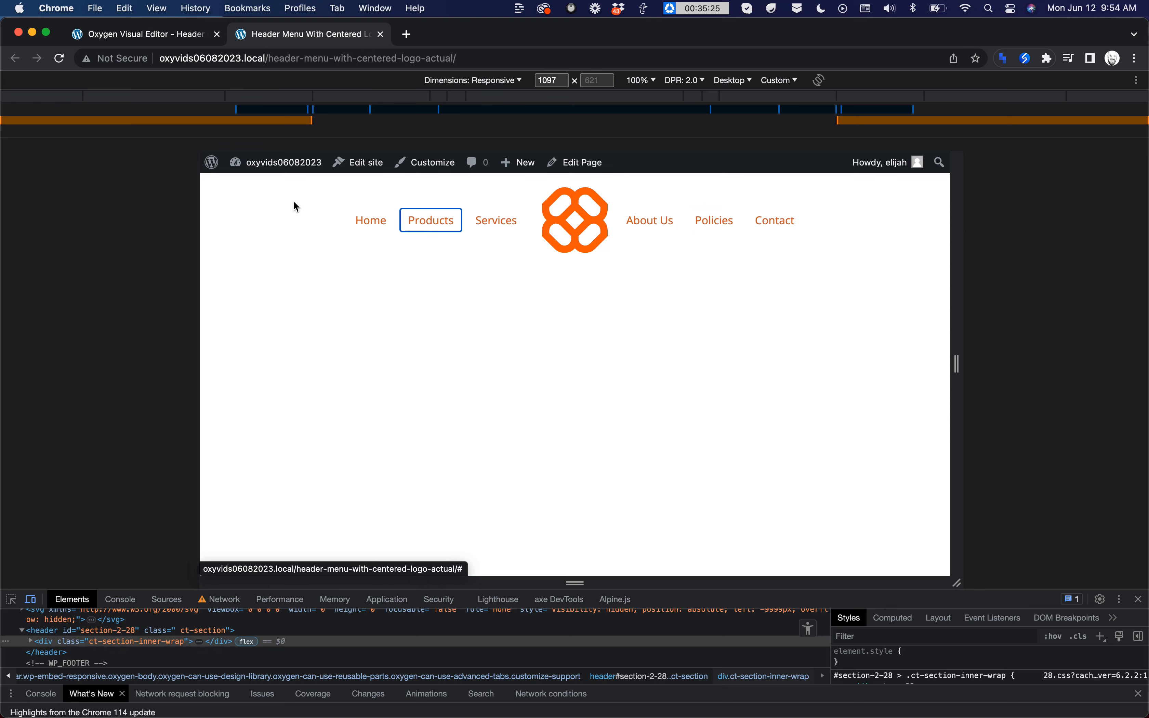
key(super+alt+i)
click(991, 321)
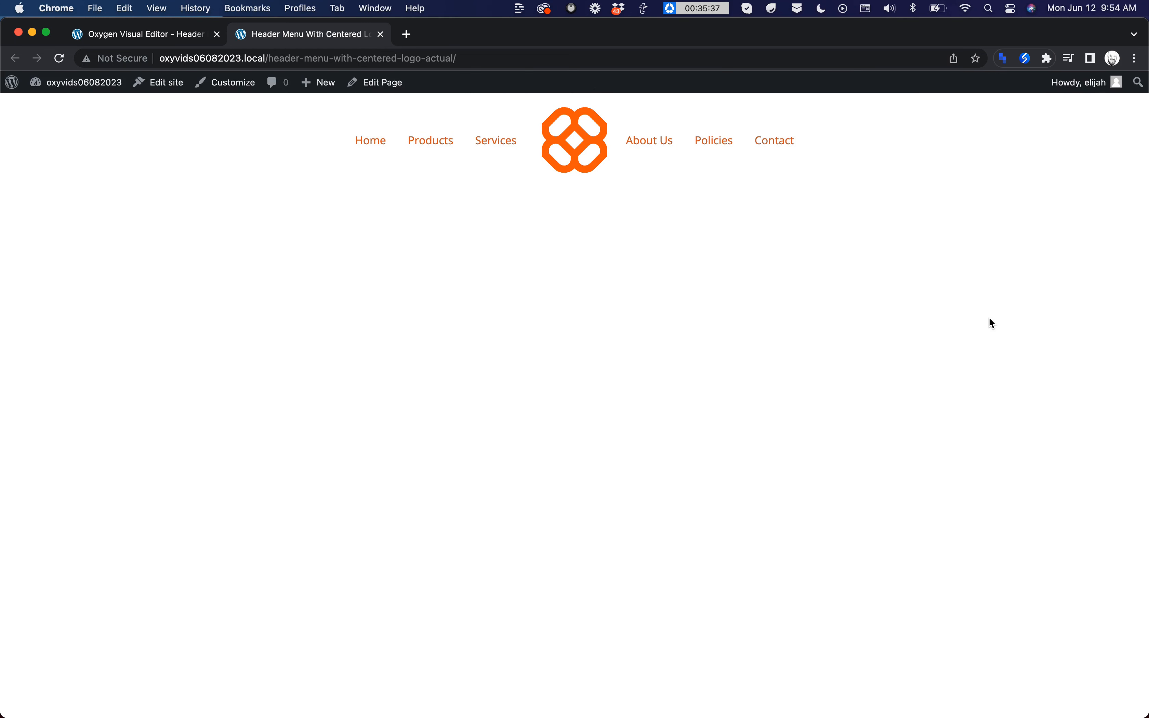